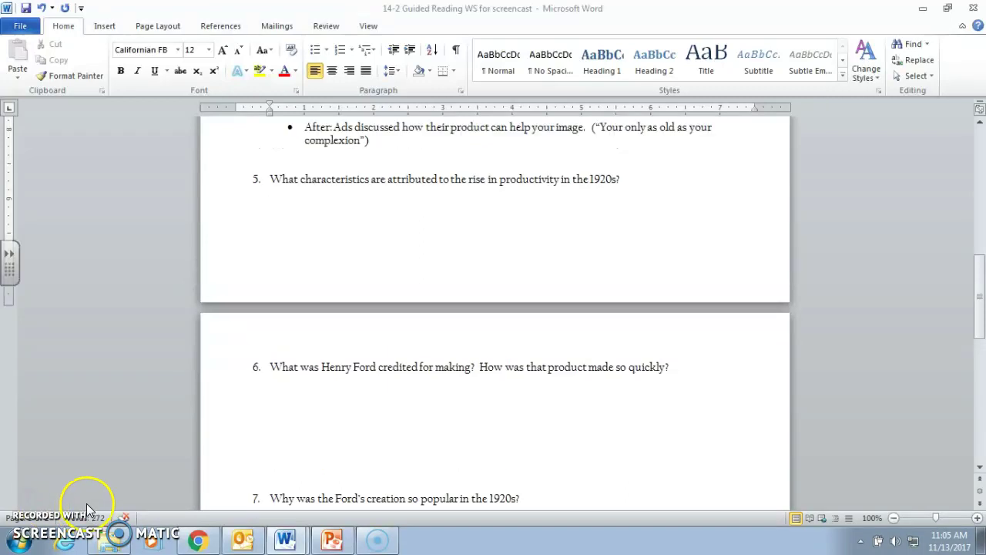
Step: Review the worksheet's directions, the existing answers to questions 1 to 4, and the unanswered questions from number 5 on
{"action": "scroll", "coordinate": [323, 238], "scroll_direction": "up", "scroll_amount": 4}
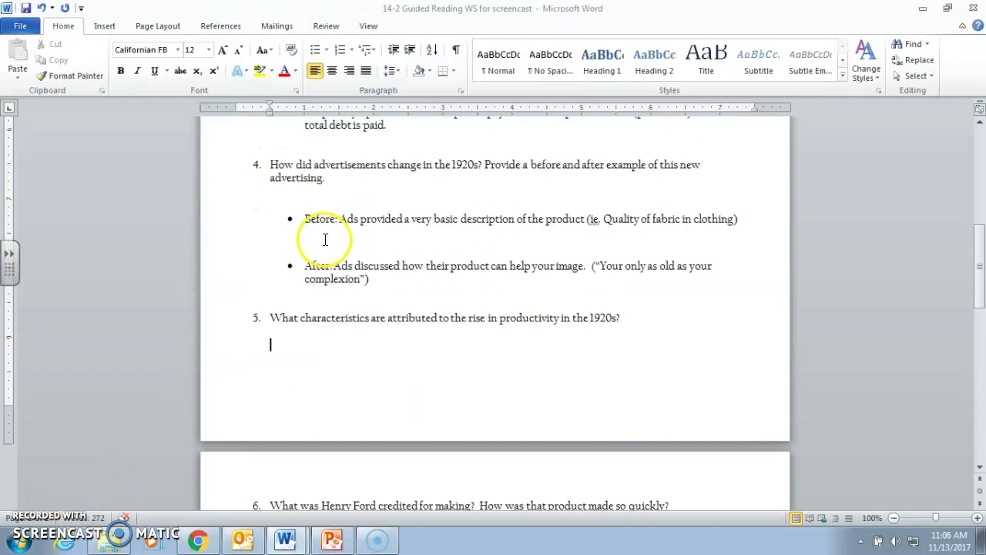
{"action": "scroll", "coordinate": [348, 264], "scroll_direction": "up", "scroll_amount": 10}
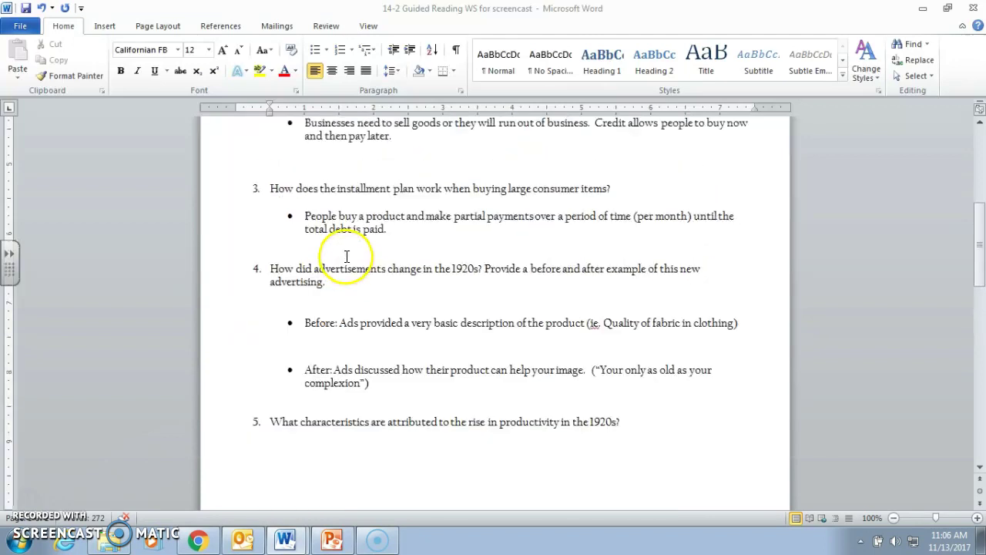
{"action": "scroll", "coordinate": [342, 255], "scroll_direction": "up", "scroll_amount": 3}
{"action": "scroll", "coordinate": [308, 198], "scroll_direction": "down", "scroll_amount": 1}
{"action": "scroll", "coordinate": [260, 403], "scroll_direction": "up", "scroll_amount": 1}
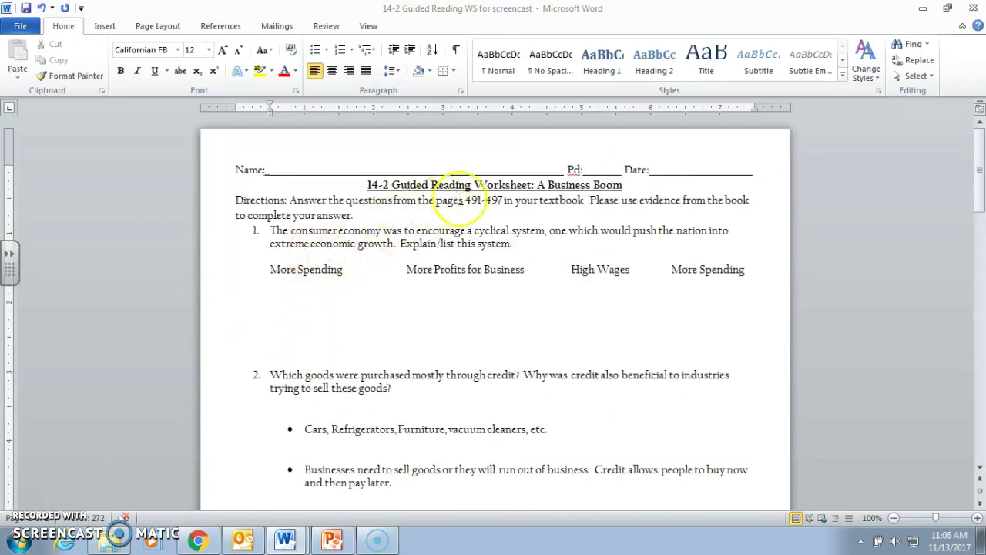
{"action": "scroll", "coordinate": [308, 301], "scroll_direction": "down", "scroll_amount": 2}
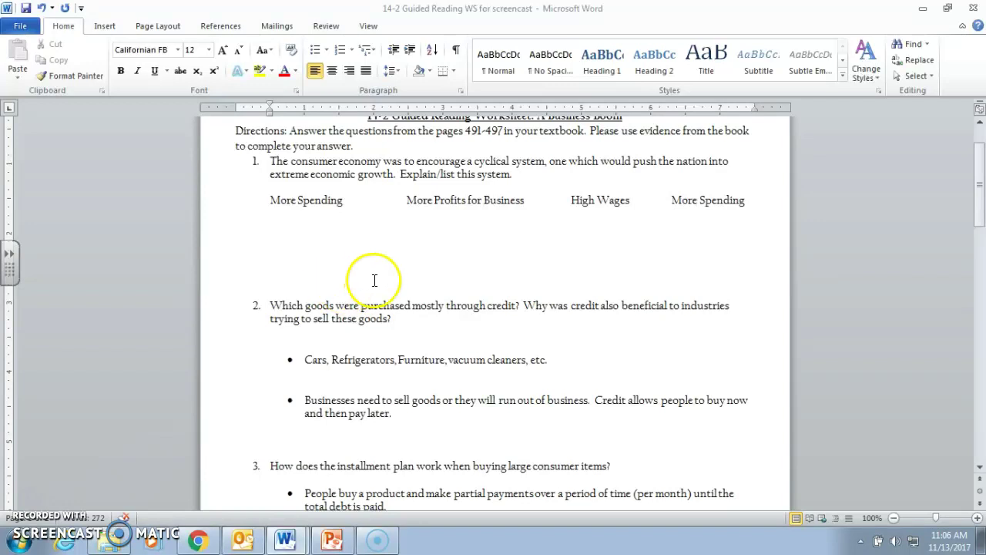
{"action": "scroll", "coordinate": [362, 249], "scroll_direction": "down", "scroll_amount": 10}
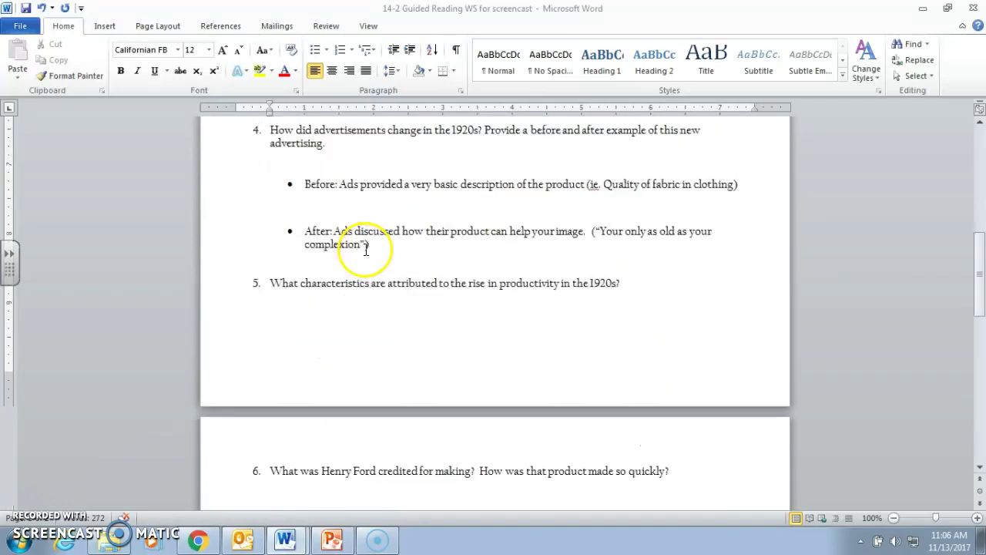
{"action": "left_click", "coordinate": [318, 307]}
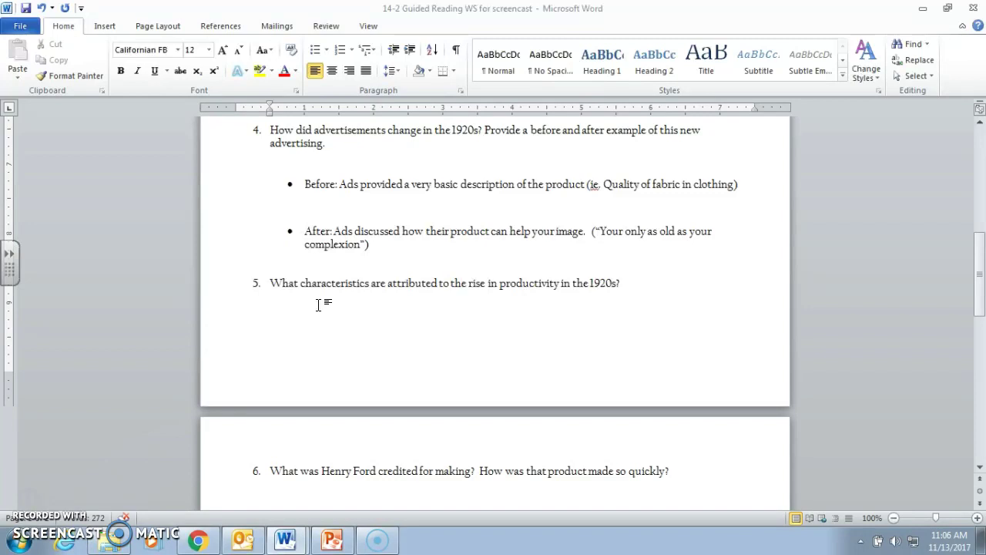
{"action": "scroll", "coordinate": [332, 302], "scroll_direction": "down", "scroll_amount": 15}
{"action": "scroll", "coordinate": [345, 296], "scroll_direction": "up", "scroll_amount": 6}
{"action": "scroll", "coordinate": [344, 296], "scroll_direction": "up", "scroll_amount": 8}
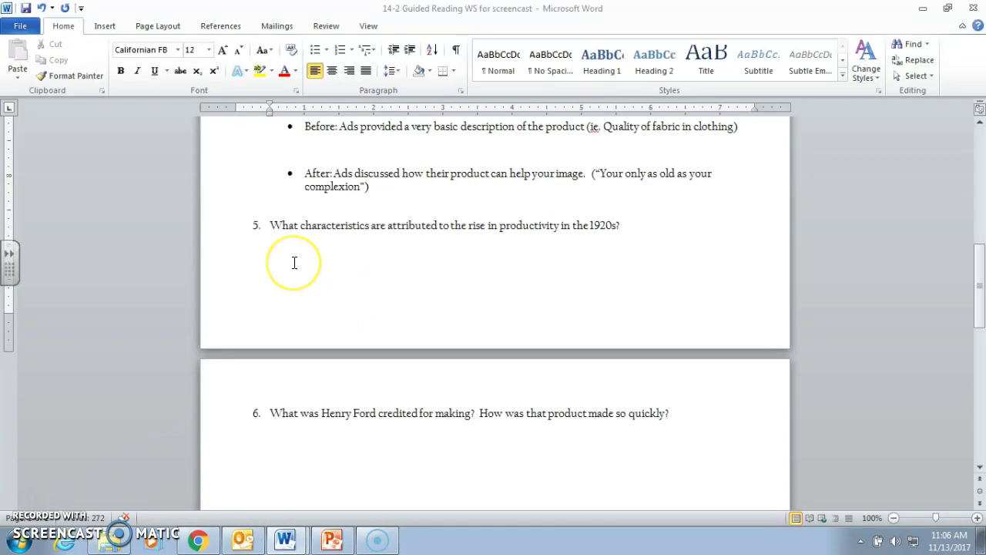
{"action": "scroll", "coordinate": [293, 263], "scroll_direction": "up", "scroll_amount": 1}
{"action": "left_click", "coordinate": [284, 289]}
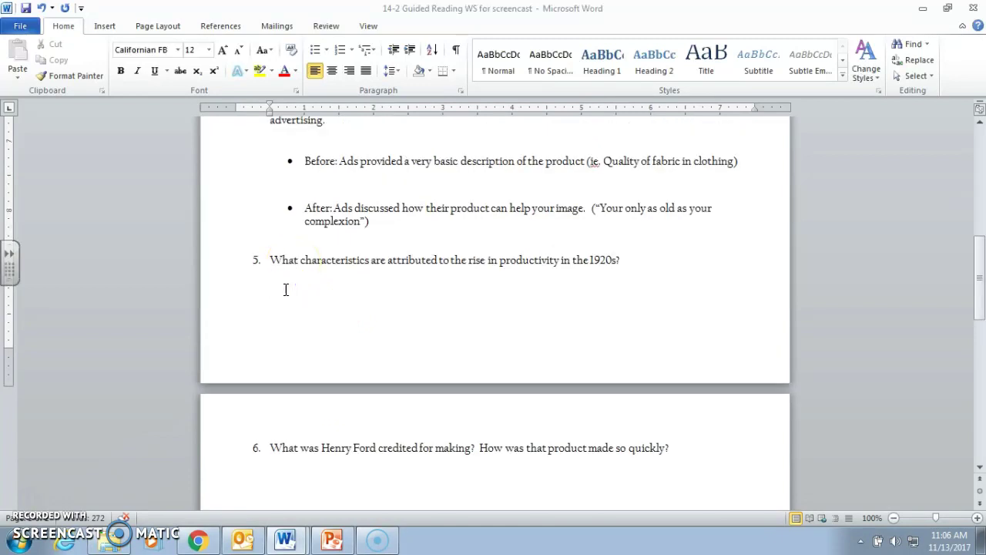
{"action": "scroll", "coordinate": [285, 289], "scroll_direction": "up", "scroll_amount": 15}
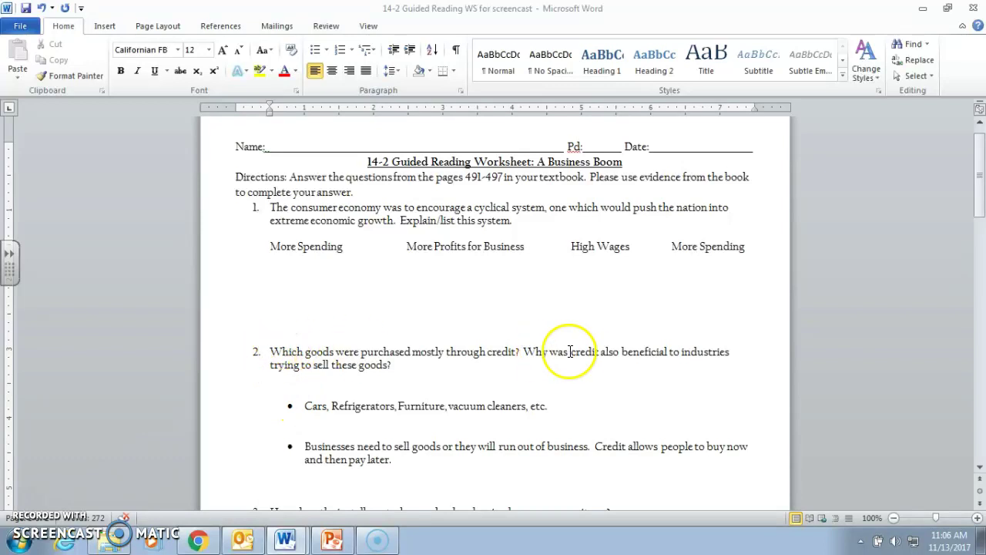
{"action": "scroll", "coordinate": [286, 401], "scroll_direction": "down", "scroll_amount": 3}
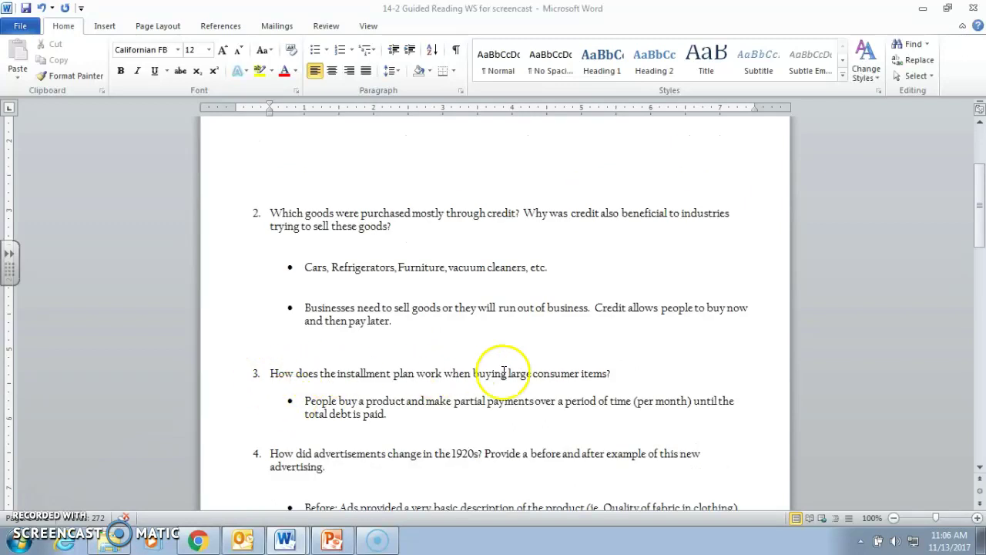
{"action": "scroll", "coordinate": [518, 373], "scroll_direction": "down", "scroll_amount": 2}
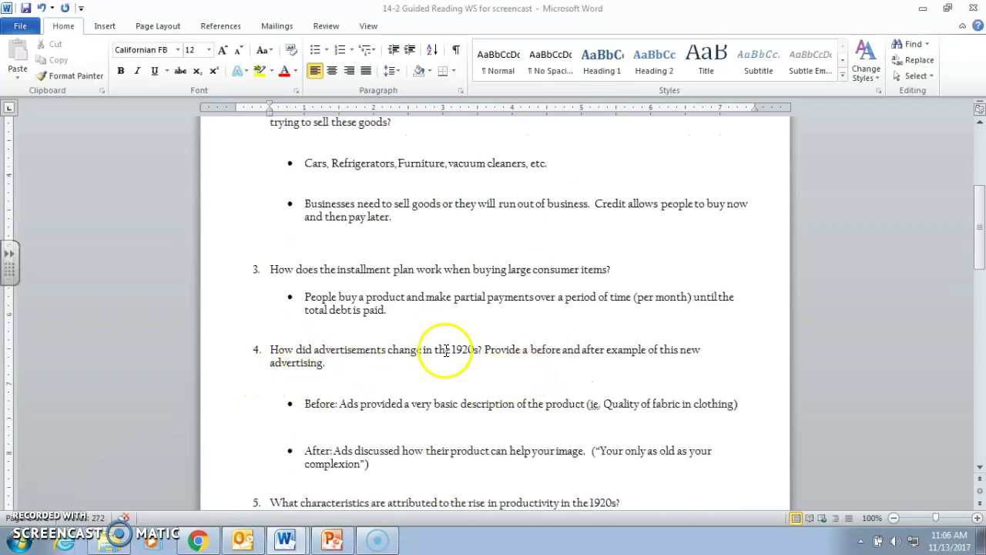
{"action": "scroll", "coordinate": [445, 353], "scroll_direction": "down", "scroll_amount": 4}
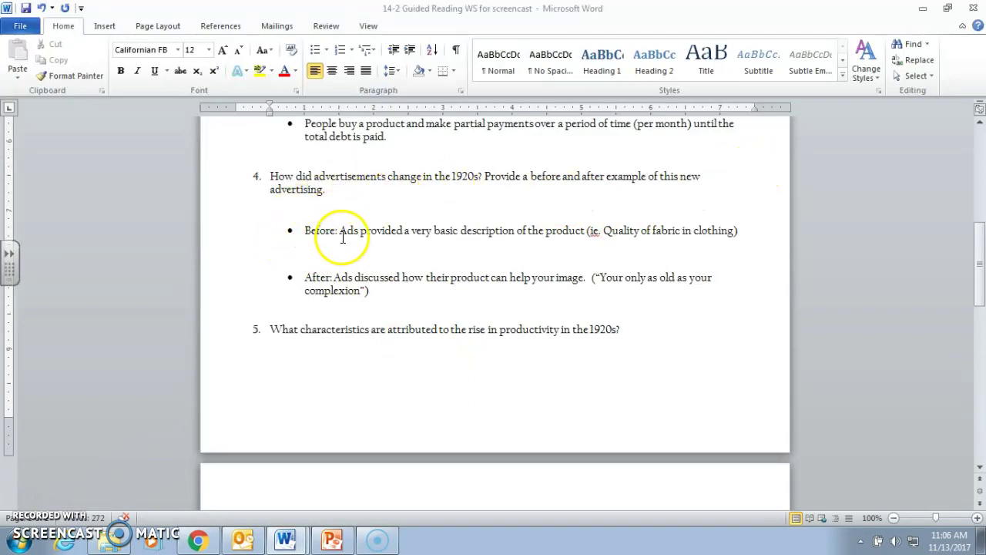
Step: Answer question 5 with "Electrical Power, persuasive advertising, and installment plans."
{"action": "left_click", "coordinate": [282, 356]}
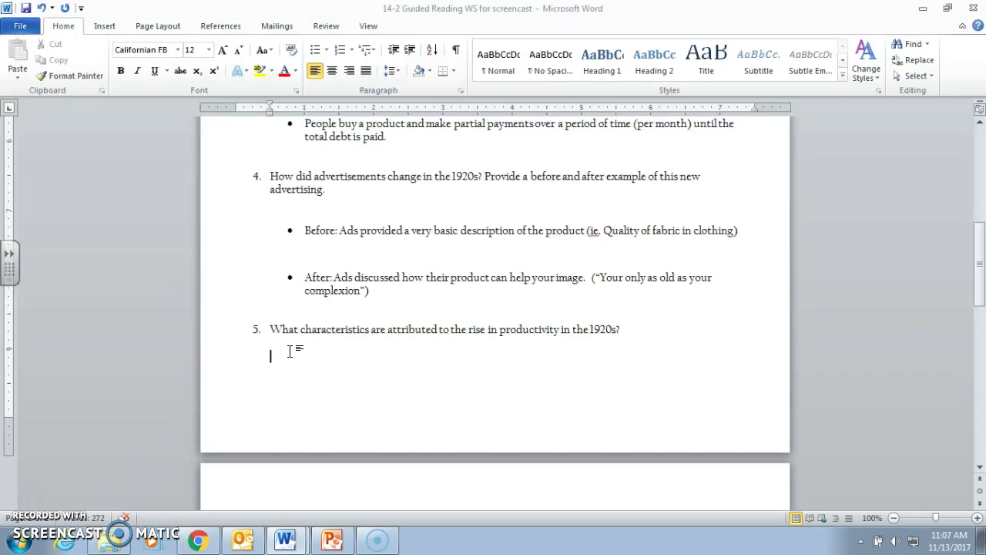
{"action": "type", "text": "Electrical Power, persua"}
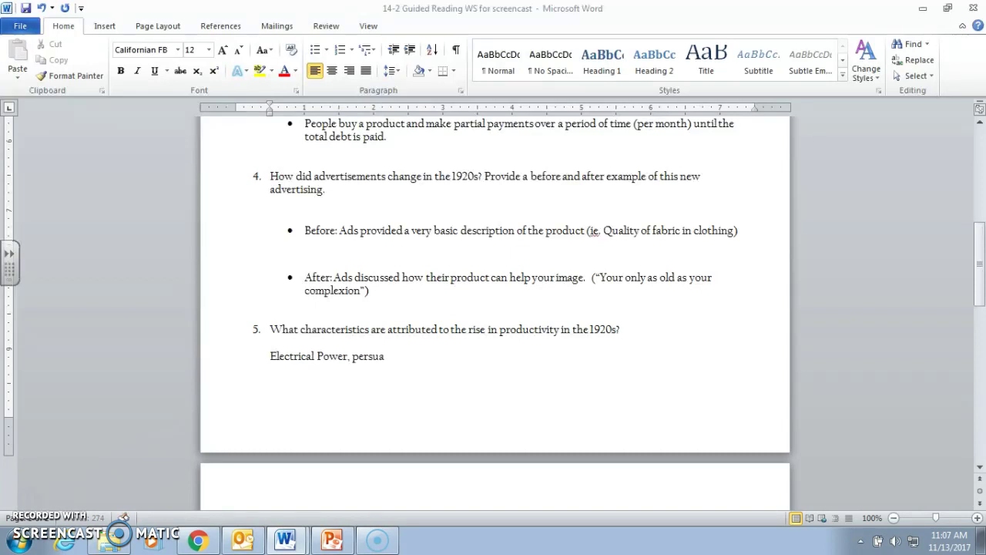
{"action": "type", "text": "sive advertising, "}
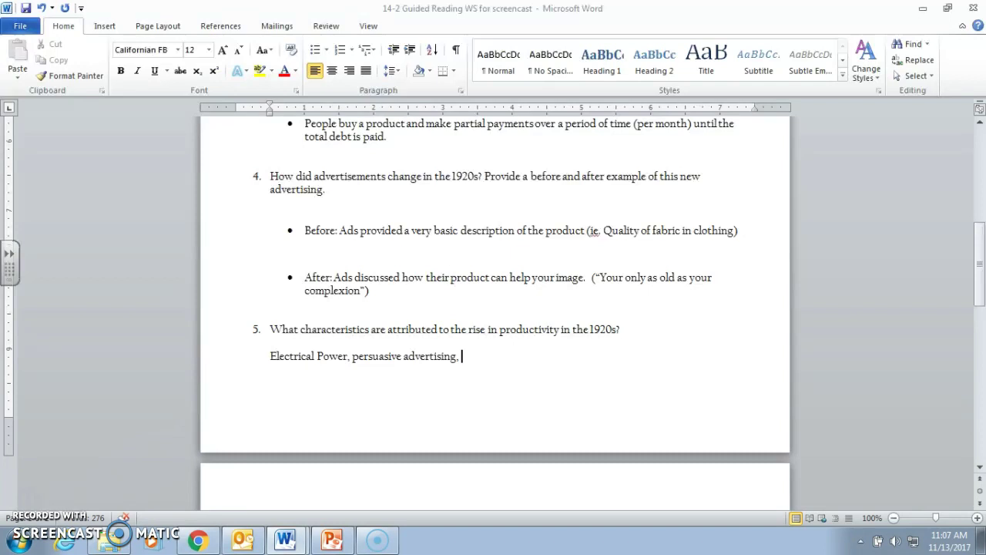
{"action": "type", "text": "and installment "}
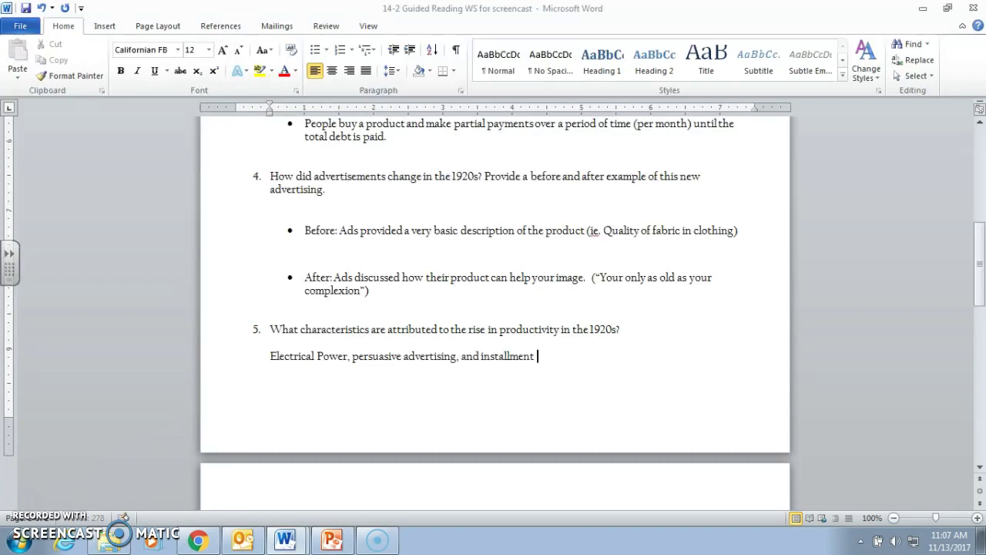
{"action": "type", "text": "plans."}
Step: Add a second sentence to the question 5 answer on the same line: "Production of Oil as a fuel."
{"action": "key", "text": "BackSpace"}
{"action": "key", "text": "BackSpace"}
{"action": "key", "text": "Return"}
{"action": "type", "text": ","}
{"action": "type", "text": " Pro"}
{"action": "key", "text": "BackSpace"}
{"action": "key", "text": "BackSpace"}
{"action": "key", "text": "BackSpace"}
{"action": "key", "text": "BackSpace"}
{"action": "type", "text": ".  Production of Oil"}
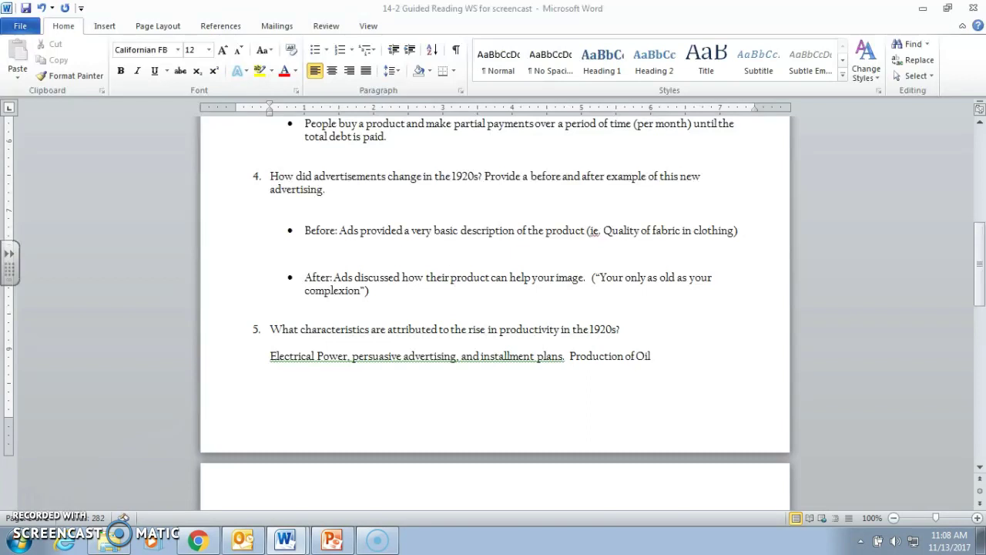
{"action": "type", "text": " as a fuel."}
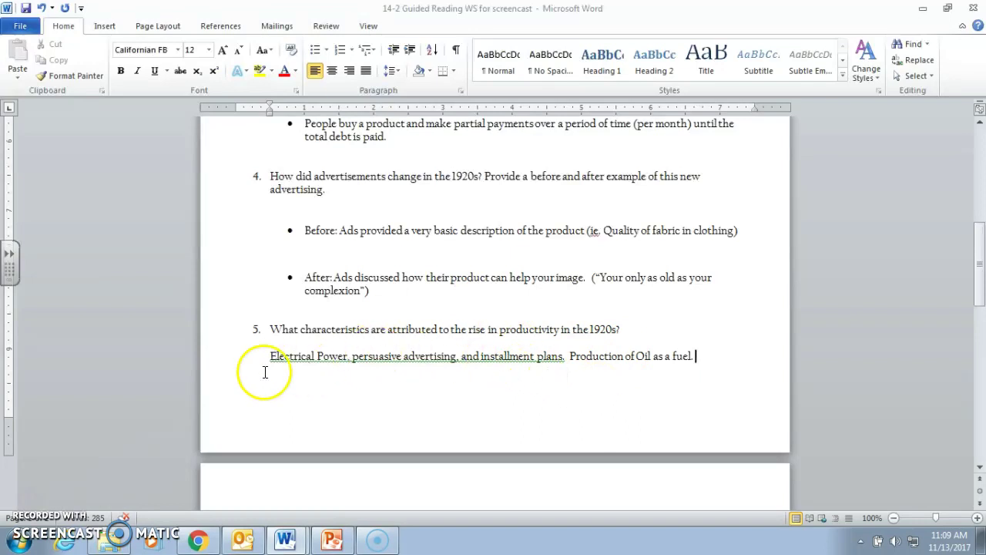
Step: Remove a blank line under question 6 and enter the answer "The Ford Model T (Mass Produced Car)"
{"action": "scroll", "coordinate": [598, 396], "scroll_direction": "down", "scroll_amount": 1}
{"action": "scroll", "coordinate": [598, 396], "scroll_direction": "down", "scroll_amount": 3}
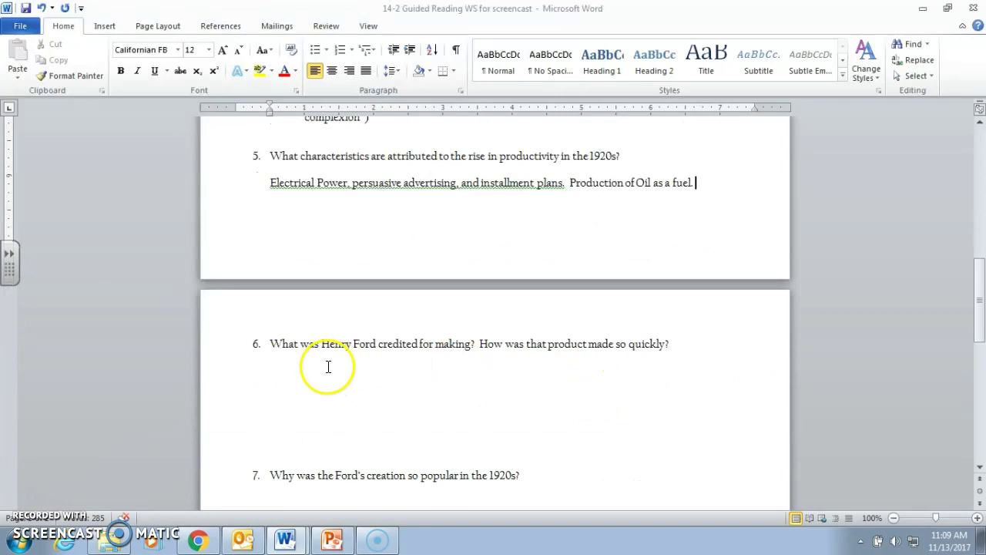
{"action": "left_click", "coordinate": [328, 367]}
{"action": "key", "text": "Delete"}
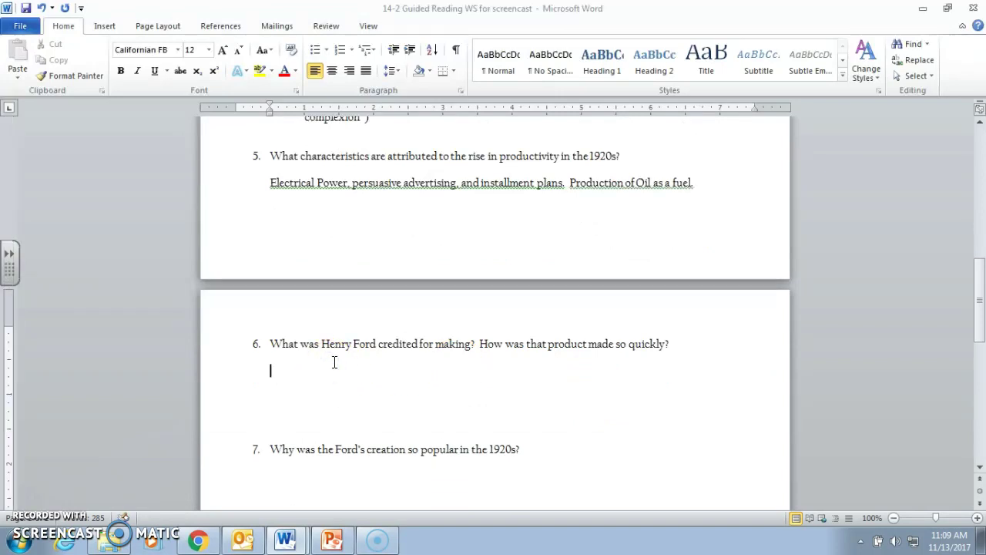
{"action": "left_click", "coordinate": [403, 347]}
{"action": "key", "text": "Down"}
{"action": "type", "text": "The Ford Model T.  (Mass Pro"}
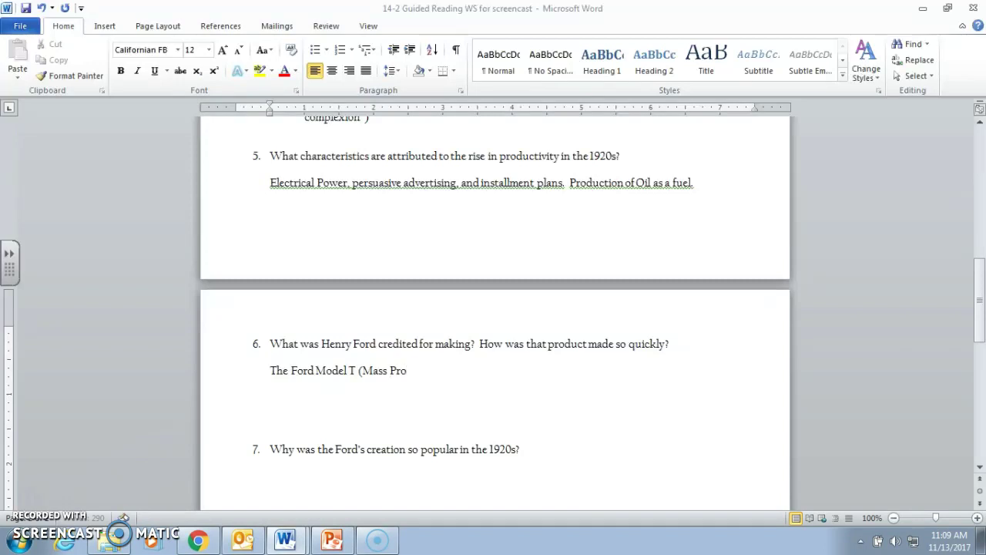
{"action": "type", "text": "duced Car)"}
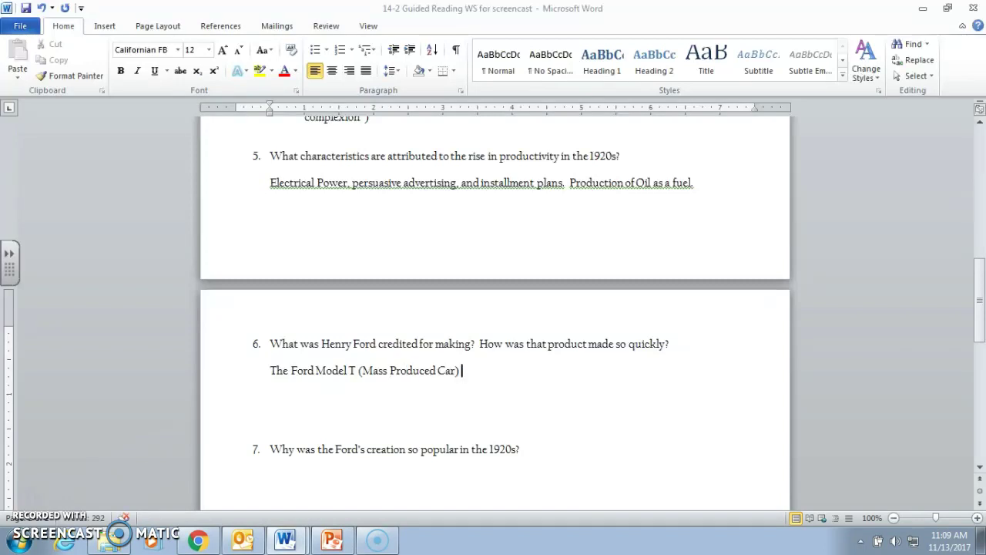
Step: Add a second line to the question 6 answer reading "The assembly Line"
{"action": "key", "text": "Return"}
{"action": "key", "text": "Return"}
{"action": "key", "text": "BackSpace"}
{"action": "key", "text": "BackSpace"}
{"action": "type", "text": "He assembly Line"}
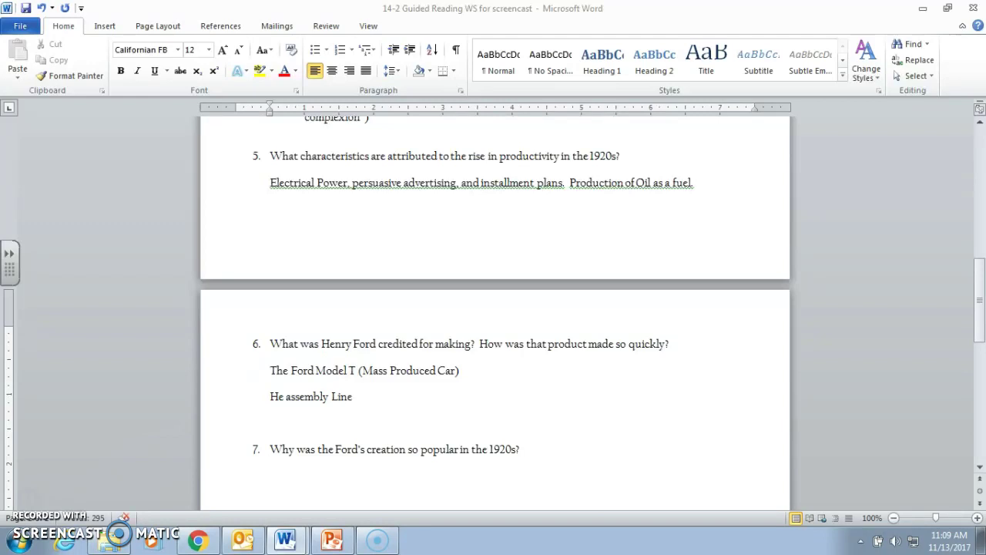
{"action": "left_click", "coordinate": [263, 396]}
{"action": "key", "text": "Delete"}
{"action": "type", "text": "Th"}
{"action": "left_click", "coordinate": [379, 398]}
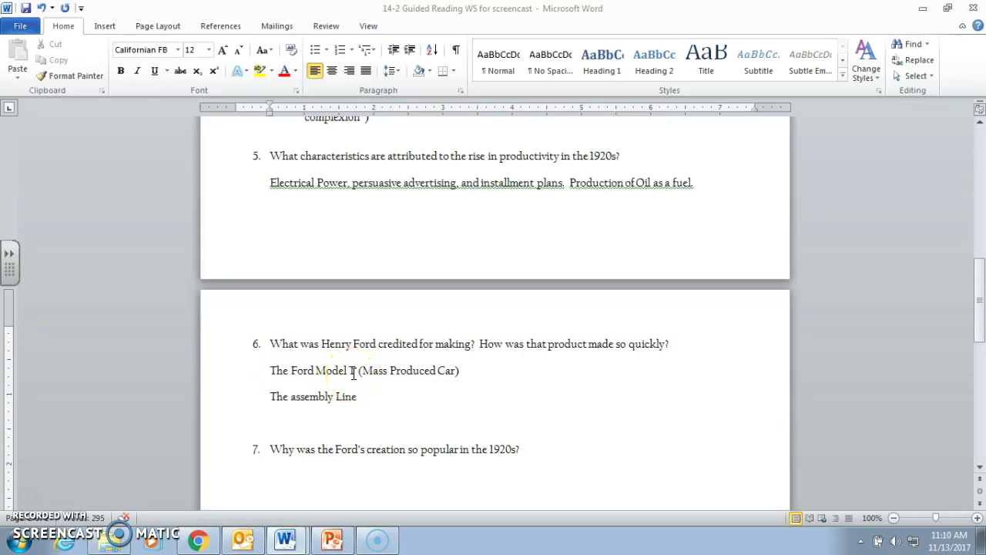
Step: Remove extra blank lines under question 7 and answer it with "It was the first affordable car in the nation."
{"action": "scroll", "coordinate": [355, 393], "scroll_direction": "down", "scroll_amount": 2}
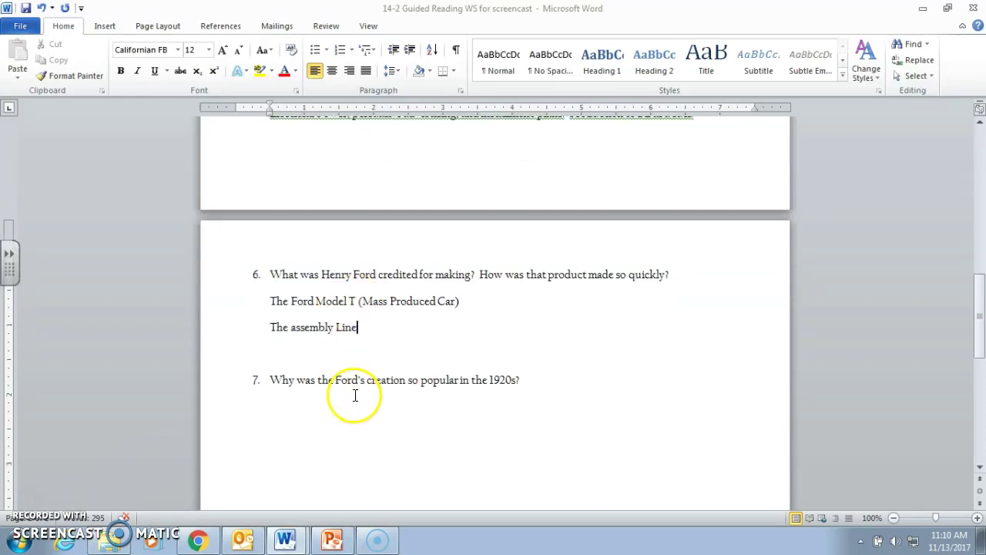
{"action": "left_click", "coordinate": [354, 397]}
{"action": "key", "text": "Delete"}
{"action": "key", "text": "Delete"}
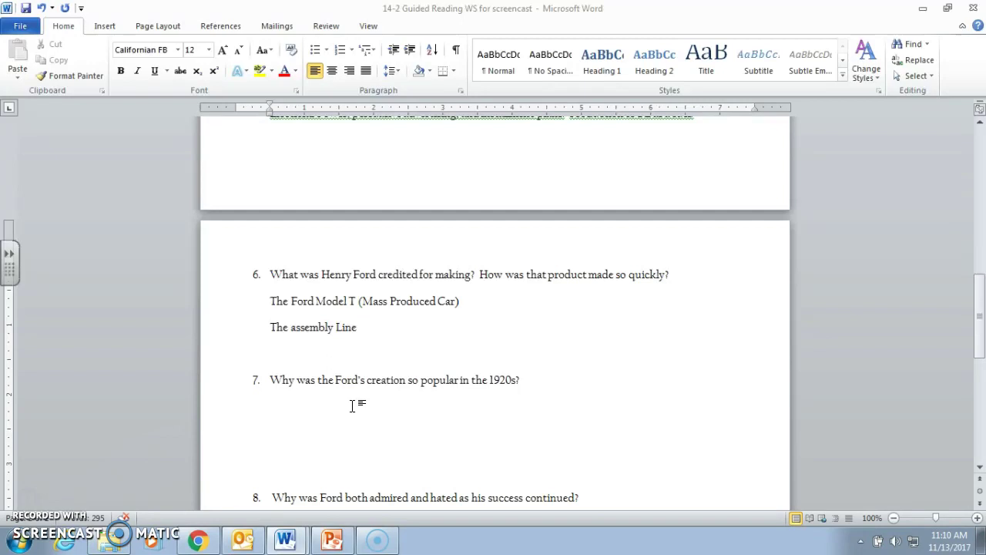
{"action": "type", "text": "It was the firs"}
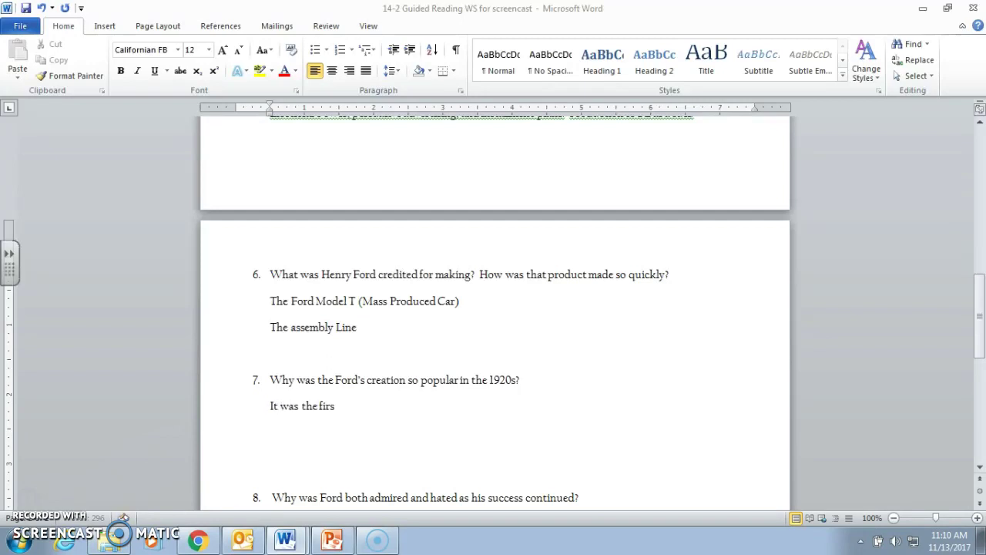
{"action": "type", "text": "t affordable car in the nati"}
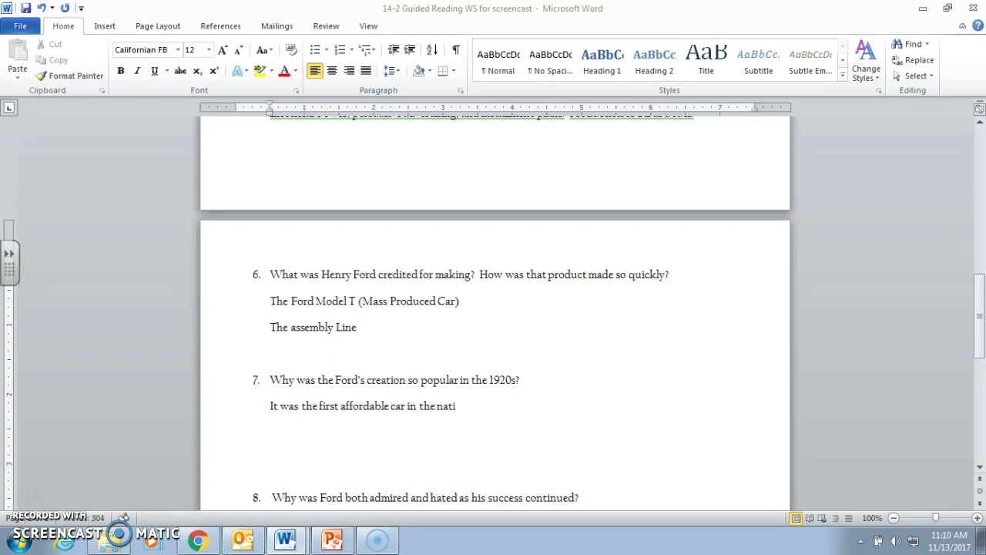
{"action": "type", "text": "on."}
{"action": "key", "text": "Return"}
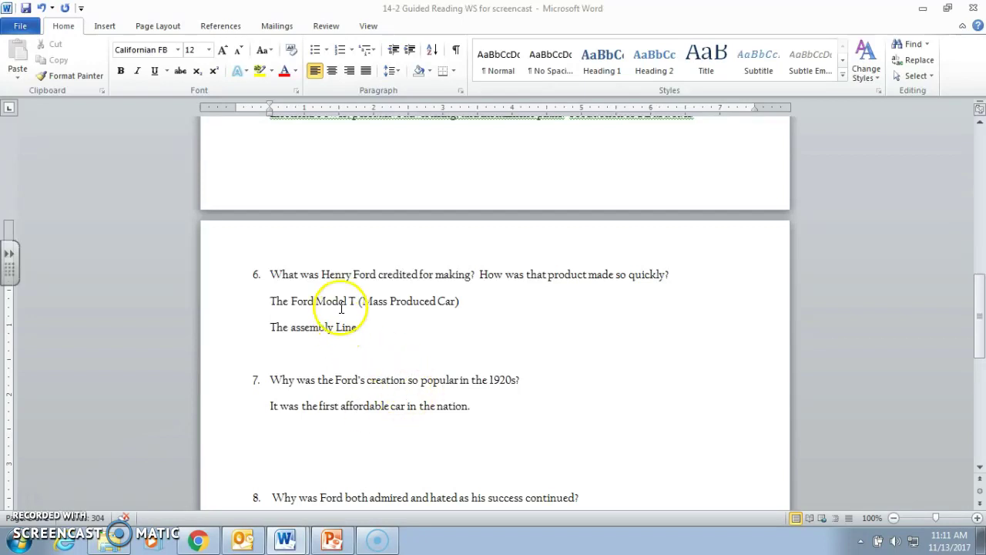
Step: Append "(one car finished every 24 seconds)" to the assembly line answer under question 6
{"action": "left_click", "coordinate": [370, 324]}
{"action": "type", "text": "("}
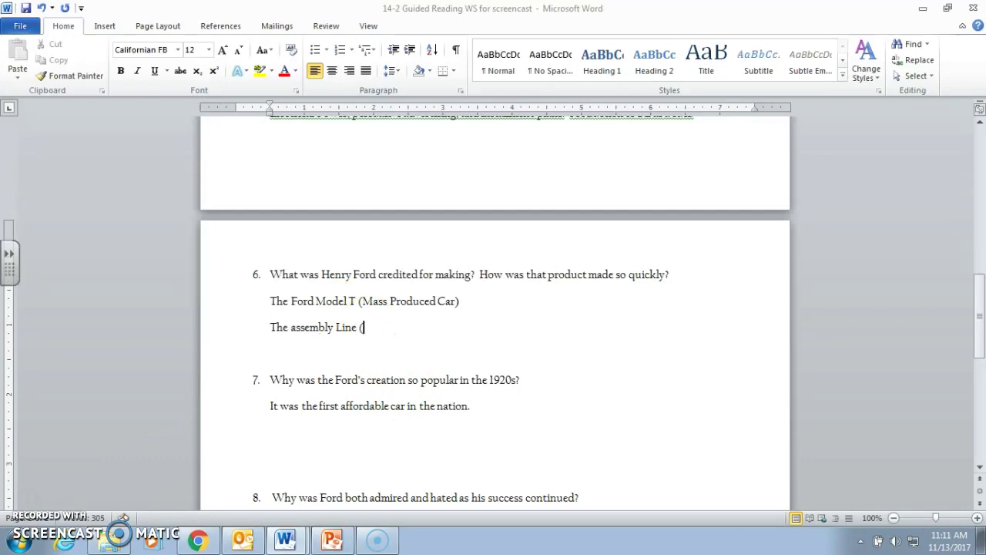
{"action": "type", "text": "one car finished every 24 seconds)"}
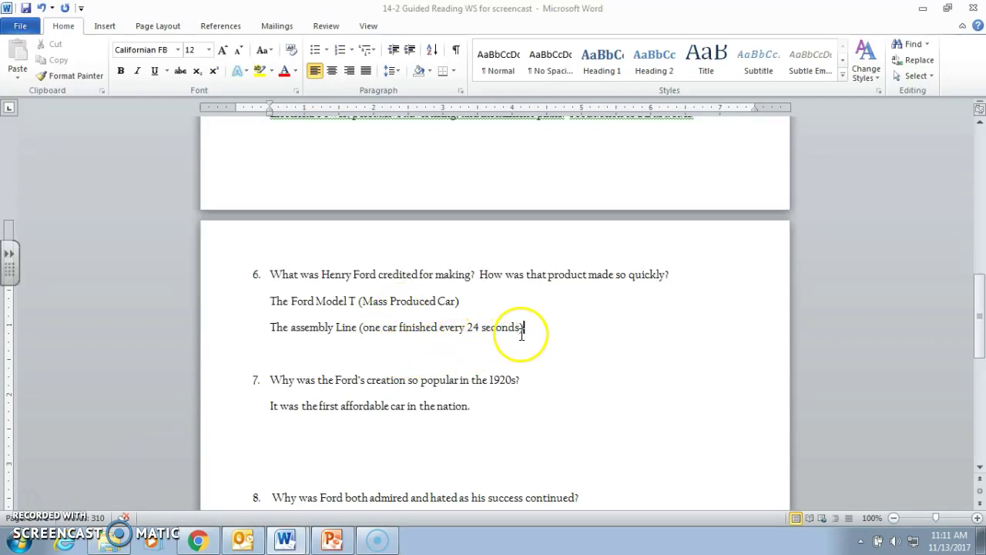
Step: Remove a blank line under question 7 and add a second answer line reading "The ordinary American can afford it."
{"action": "left_click", "coordinate": [365, 429]}
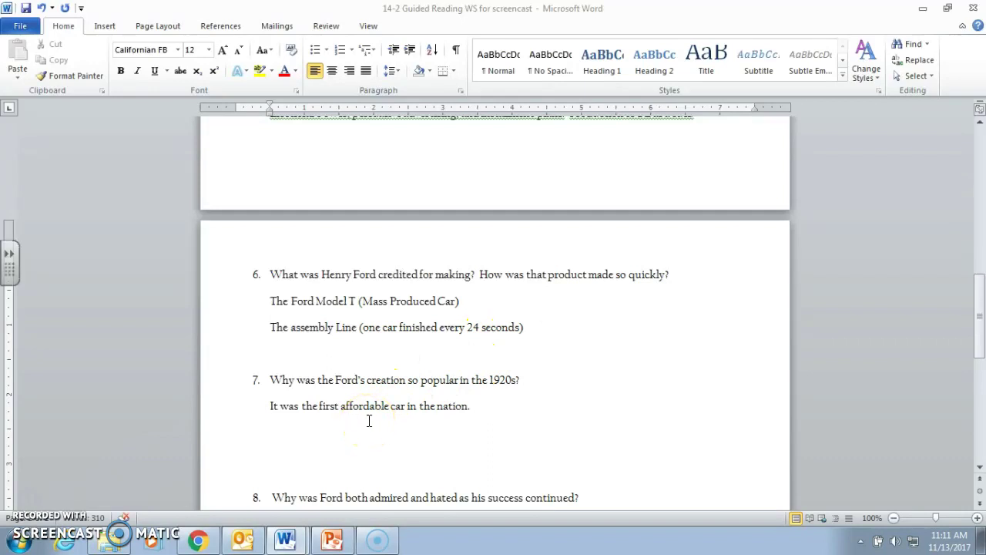
{"action": "left_click", "coordinate": [363, 418]}
{"action": "key", "text": "Delete"}
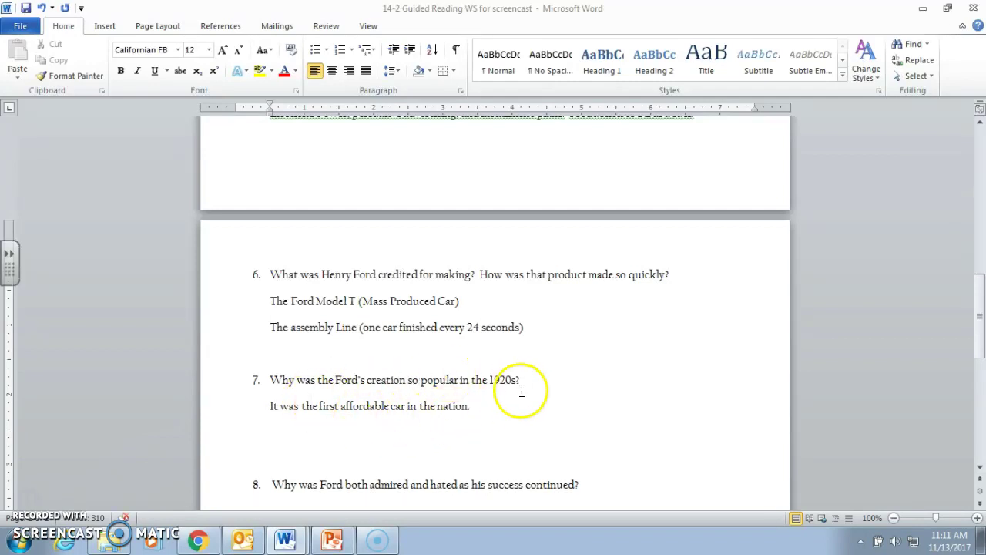
{"action": "scroll", "coordinate": [496, 407], "scroll_direction": "down", "scroll_amount": 3}
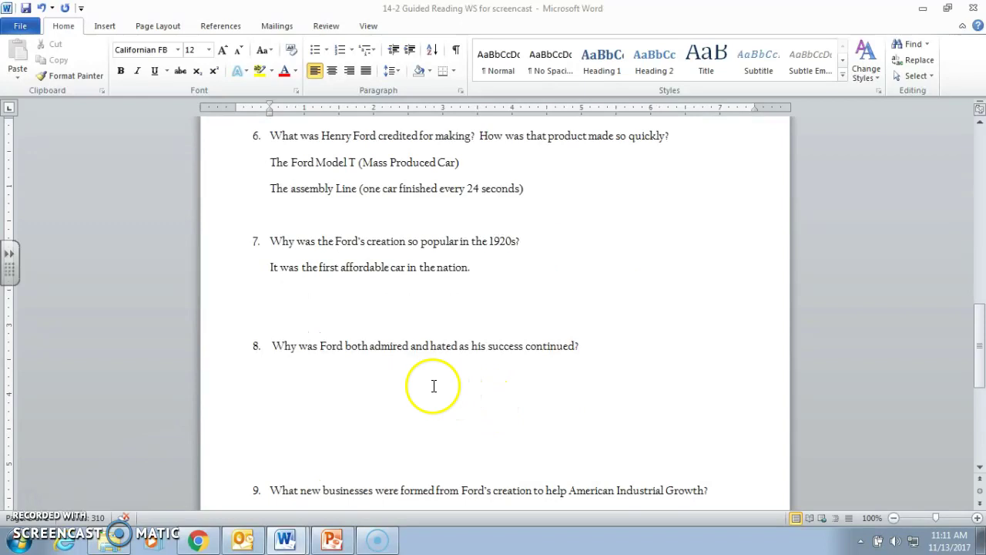
{"action": "type", "text": "The or"}
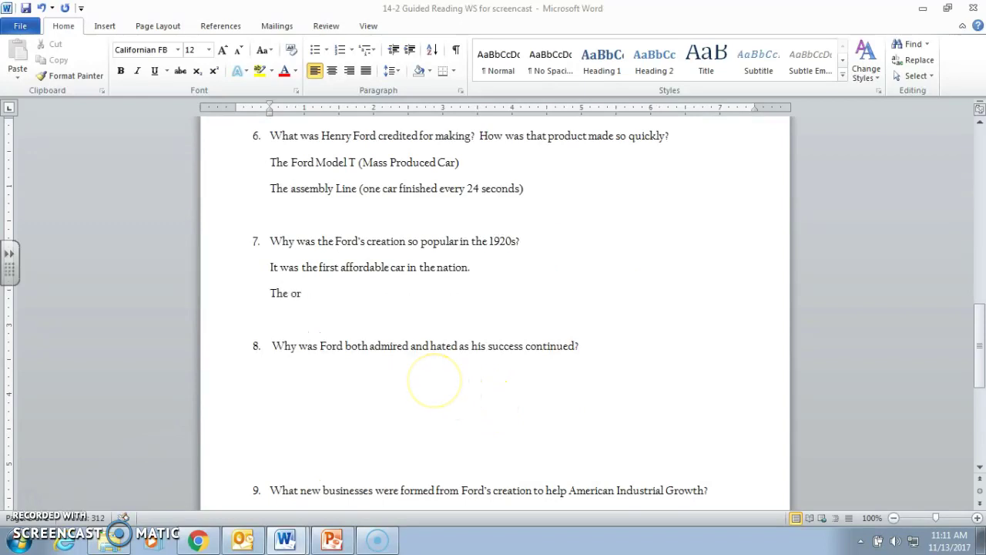
{"action": "type", "text": "dinary Americ"}
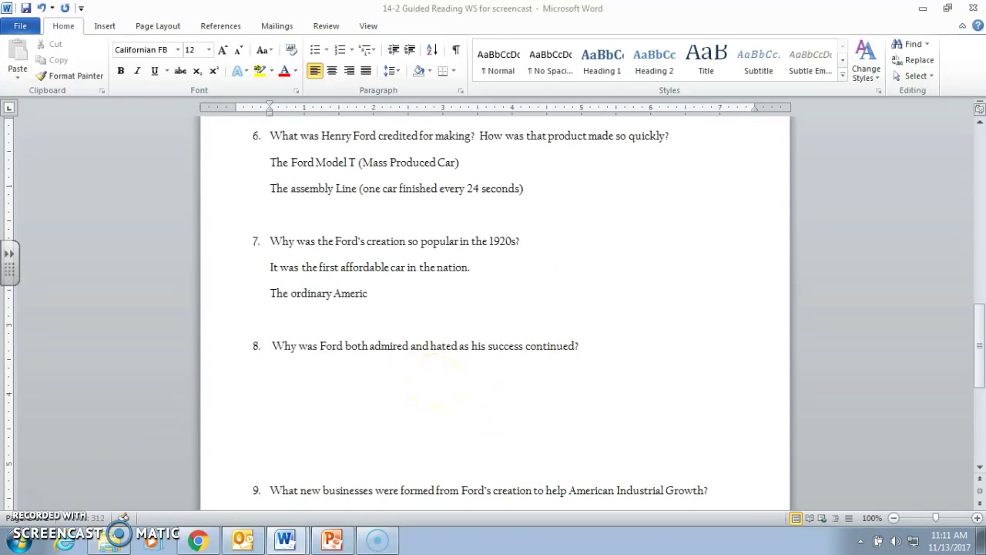
{"action": "type", "text": "an can afford it."}
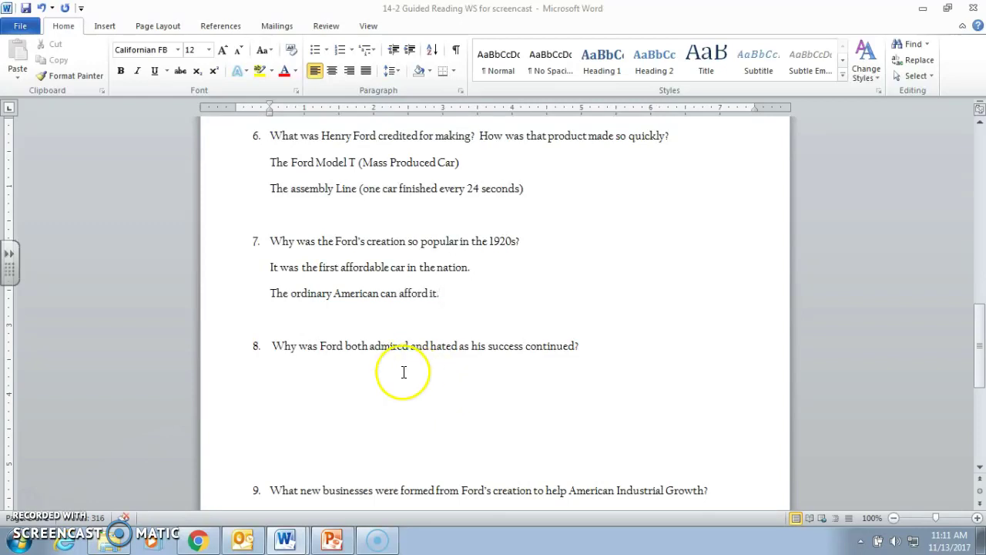
Step: Remove extra blank lines between question 8 and question 9
{"action": "scroll", "coordinate": [386, 347], "scroll_direction": "down", "scroll_amount": 2}
{"action": "left_click", "coordinate": [354, 312]}
{"action": "key", "text": "Delete"}
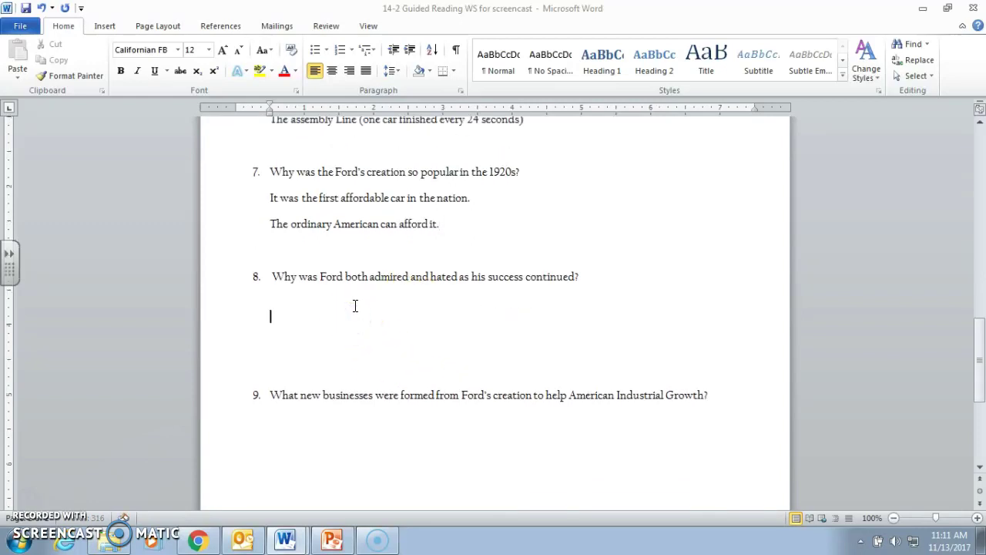
{"action": "scroll", "coordinate": [347, 315], "scroll_direction": "down", "scroll_amount": 5}
{"action": "scroll", "coordinate": [342, 308], "scroll_direction": "up", "scroll_amount": 4}
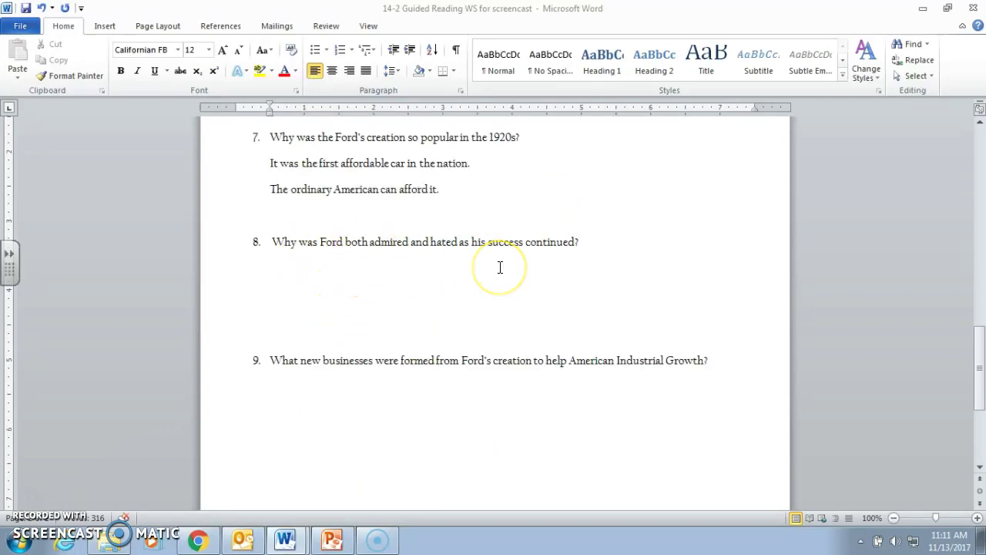
Step: Answer question 8 with "Admired: He offered a $5 a day wage. Way more than any other industrial job."
{"action": "left_click", "coordinate": [578, 264]}
{"action": "type", "text": "Adm"}
{"action": "key", "text": "BackSpace"}
{"action": "type", "text": "mired: He offered a"}
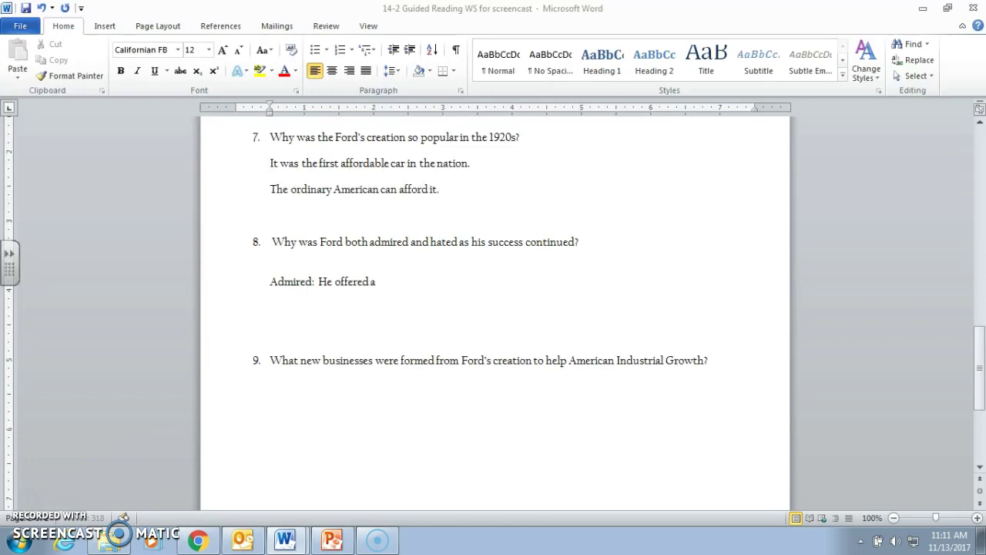
{"action": "type", "text": " $5 a day"}
{"action": "type", "text": " pay"}
{"action": "type", "text": "w"}
{"action": "key", "text": "BackSpace"}
{"action": "key", "text": "BackSpace"}
{"action": "key", "text": "BackSpace"}
{"action": "key", "text": "BackSpace"}
{"action": "type", "text": "wage.  "}
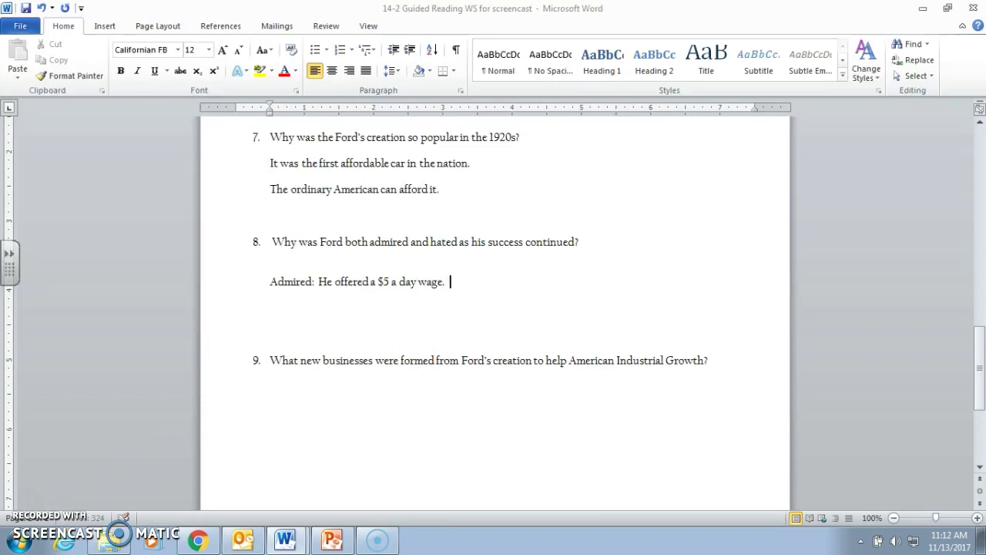
{"action": "type", "text": "Way more than any "}
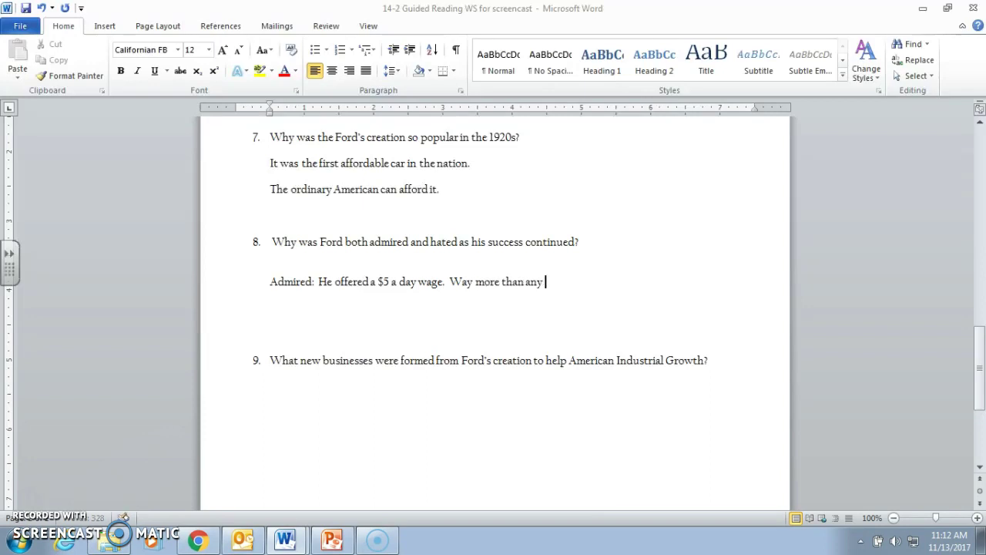
{"action": "type", "text": "other industrial job."}
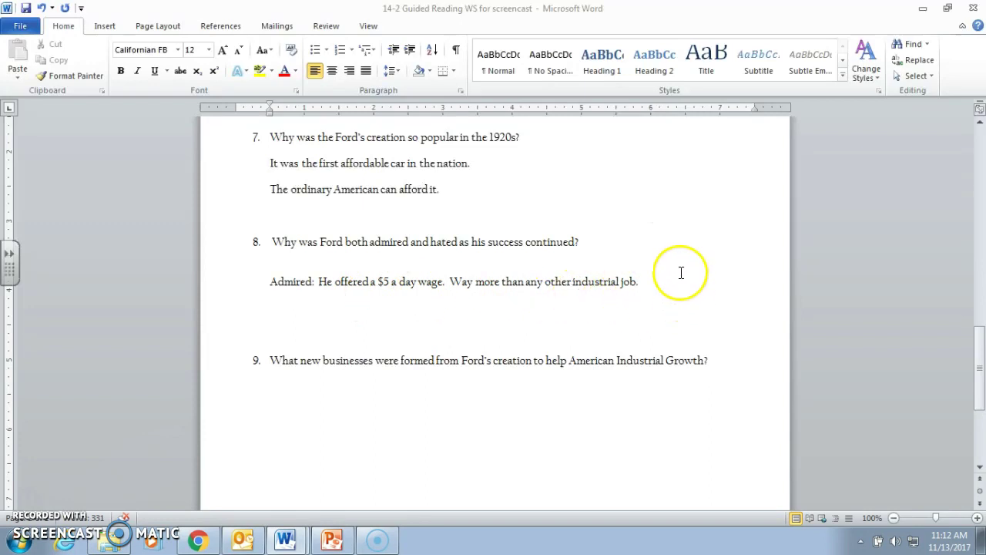
Step: Add a second line to the question 8 answer reading "Hated: Very harsh leader and declined union talks."
{"action": "key", "text": "Return"}
{"action": "key", "text": "Return"}
{"action": "key", "text": "Delete"}
{"action": "key", "text": "Delete"}
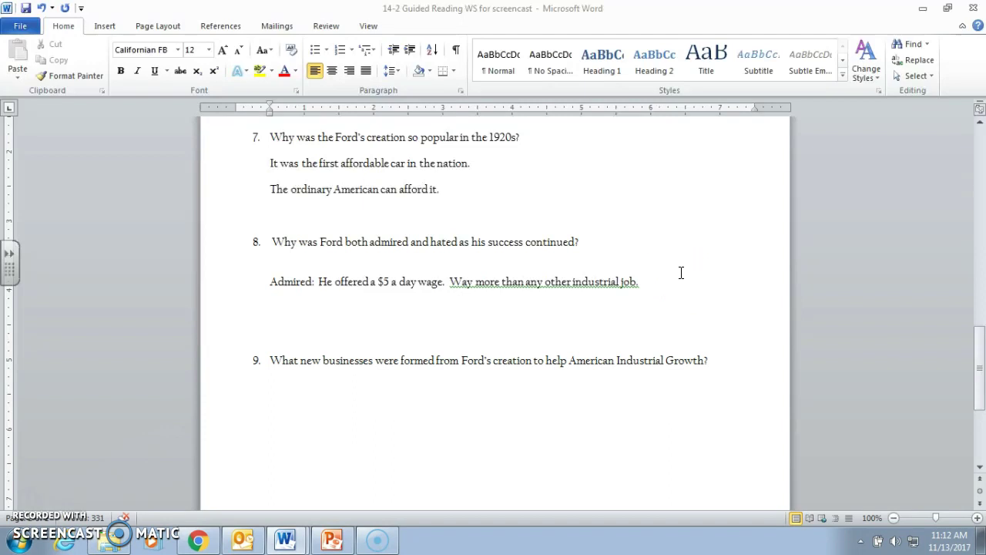
{"action": "type", "text": "Hatre"}
{"action": "key", "text": "BackSpace"}
{"action": "key", "text": "BackSpace"}
{"action": "type", "text": "ed: R"}
{"action": "key", "text": "BackSpace"}
{"action": "type", "text": "Very harsh"}
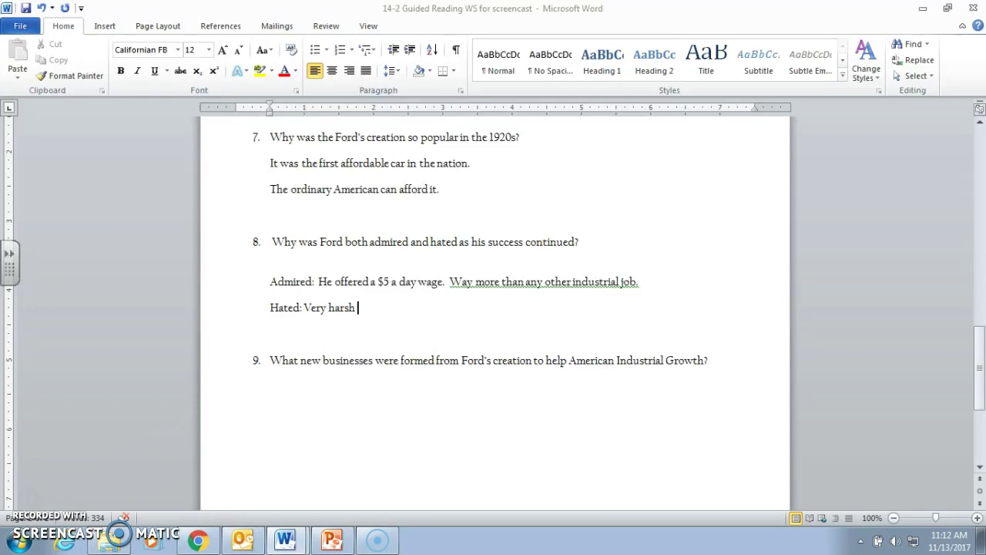
{"action": "type", "text": "leader and de"}
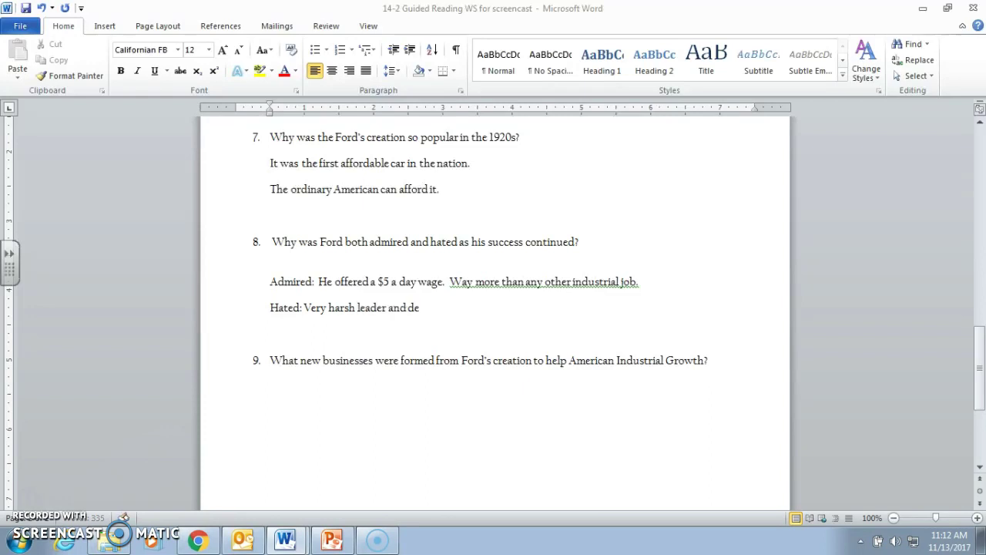
{"action": "type", "text": "clined union talks."}
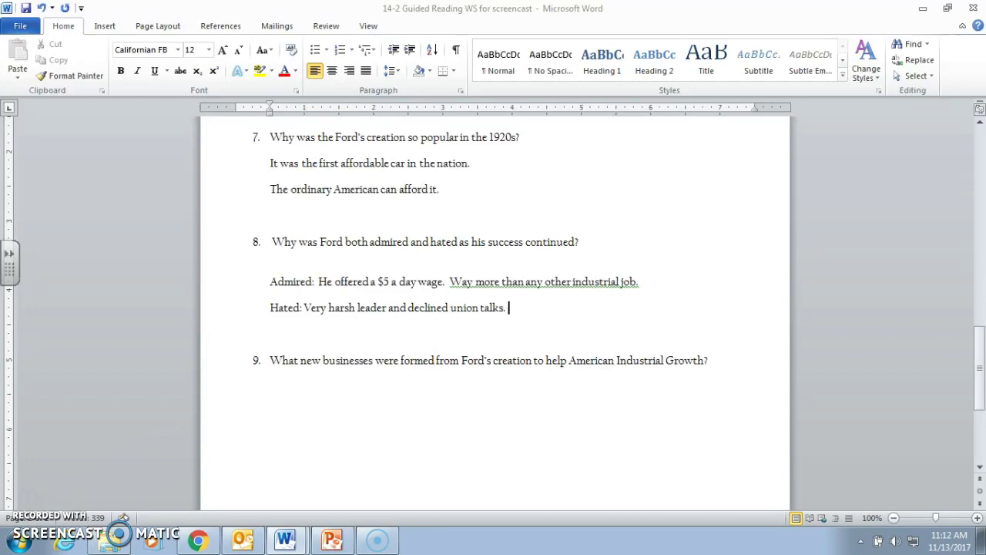
{"action": "left_click", "coordinate": [638, 280]}
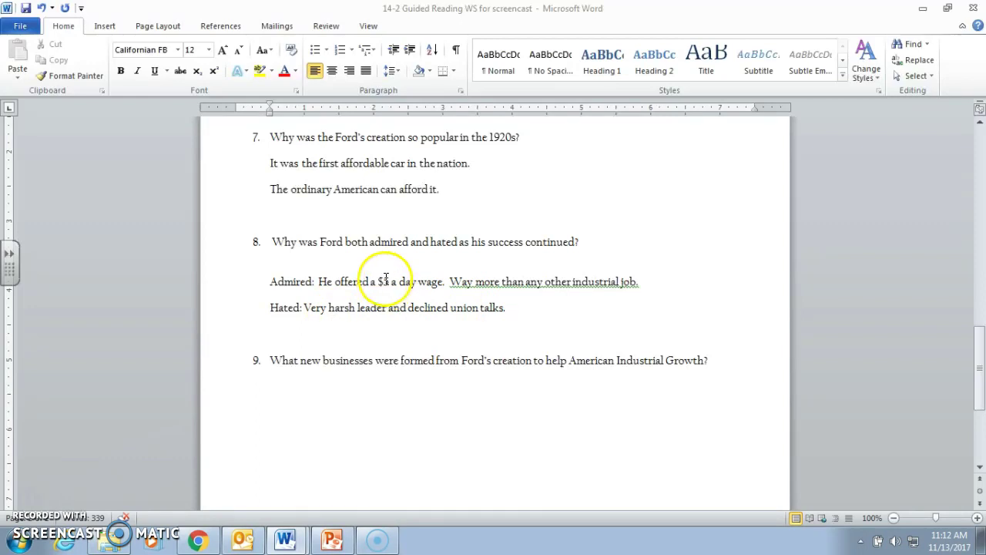
{"action": "left_click", "coordinate": [322, 282]}
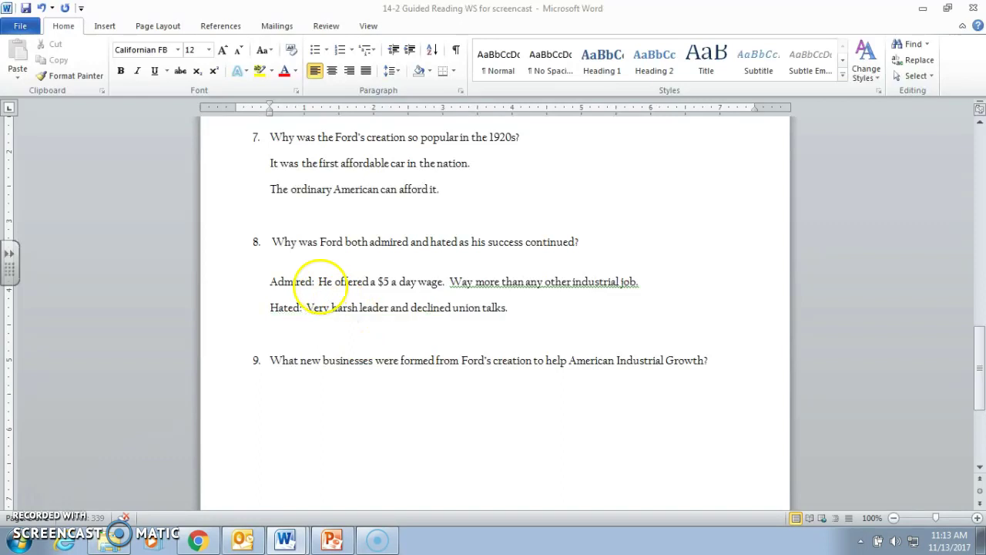
{"action": "left_click", "coordinate": [519, 308]}
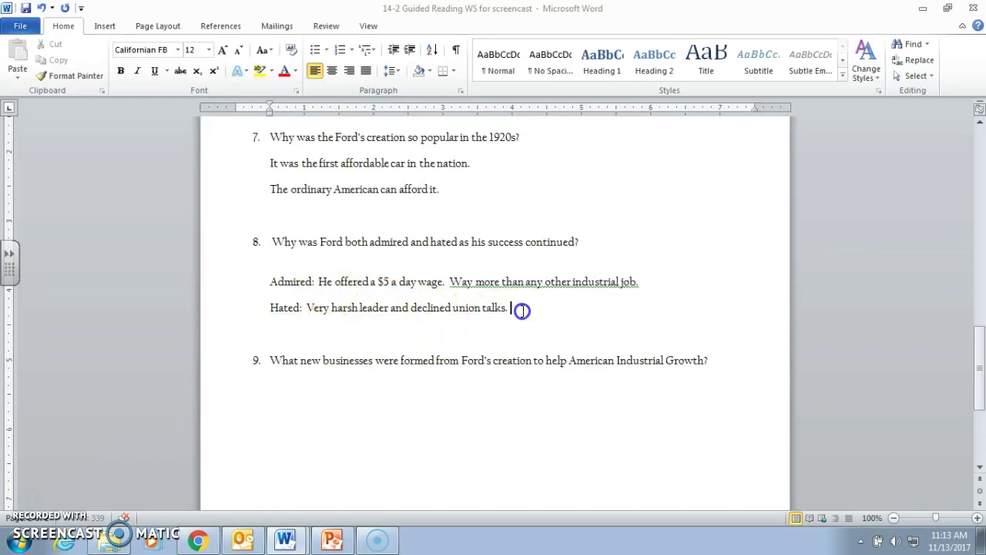
{"action": "left_click", "coordinate": [346, 385]}
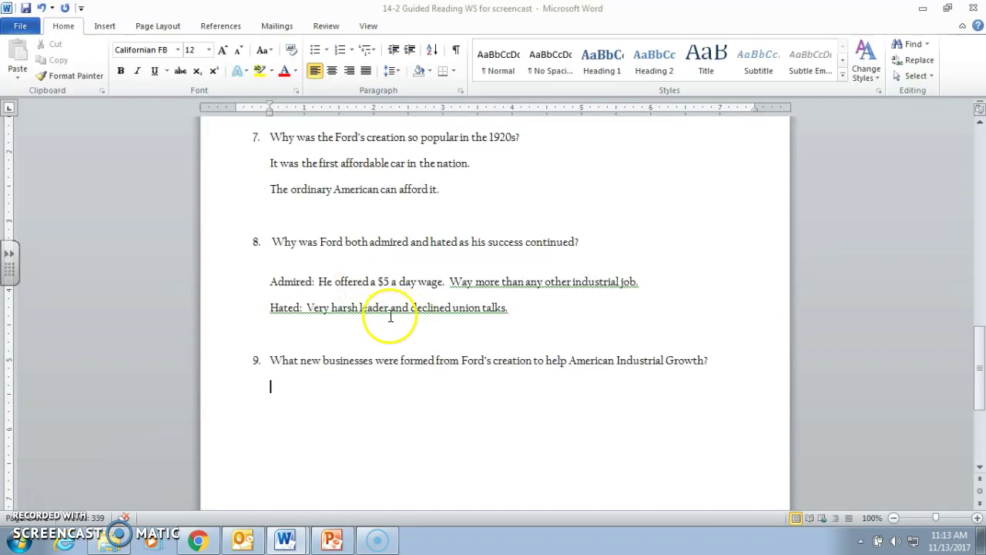
{"action": "left_click", "coordinate": [529, 310]}
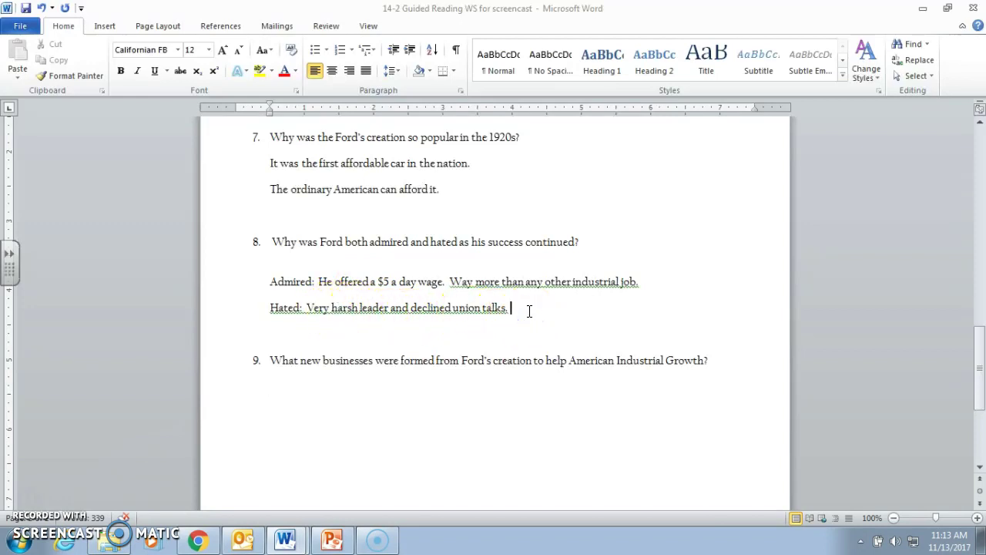
Step: Begin the question 9 answer with "Garages, car dealerships, motels, gas stations, campgrounds," and correct the spelling of "dealerships"
{"action": "left_click", "coordinate": [332, 397]}
{"action": "type", "text": "Garages, car dealerships, "}
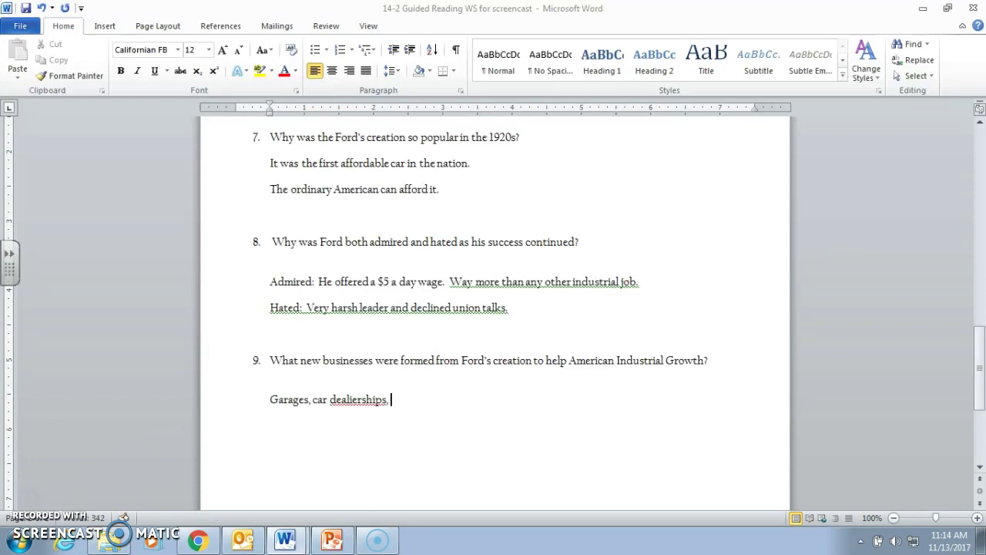
{"action": "type", "text": "motels, gas stations"}
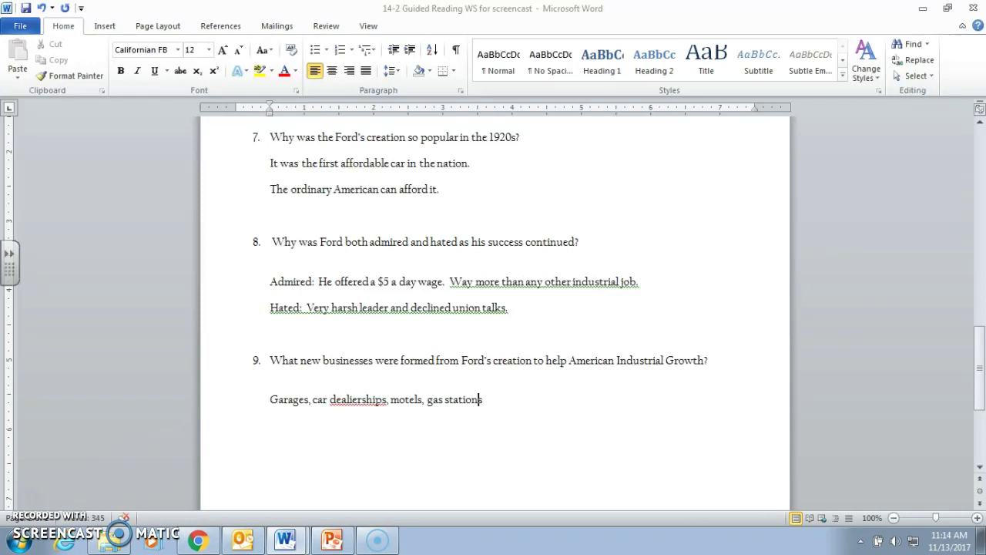
{"action": "left_click", "coordinate": [351, 399]}
{"action": "key", "text": "BackSpace"}
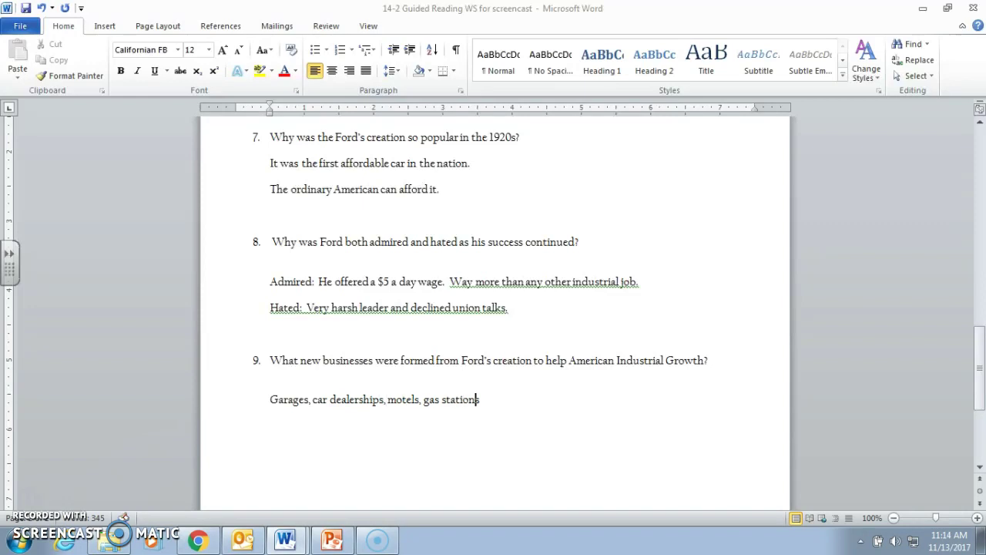
{"action": "type", "text": ", campgrounds, "}
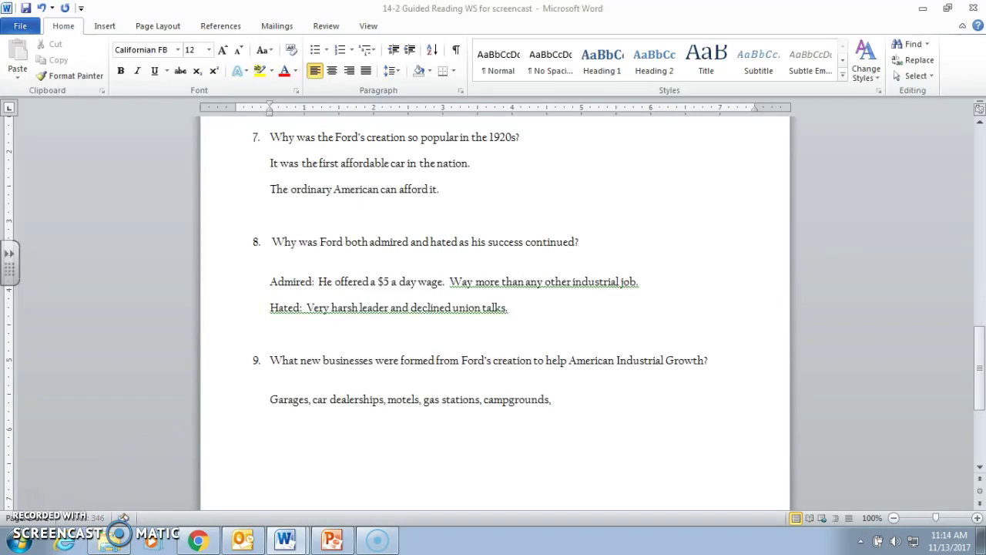
Step: End the list of businesses under question 9 with "and restaurants", fixing the last word's spelling with the suggested correction
{"action": "type", "text": "and restaraunts"}
{"action": "right_click", "coordinate": [600, 401]}
{"action": "left_click", "coordinate": [576, 420]}
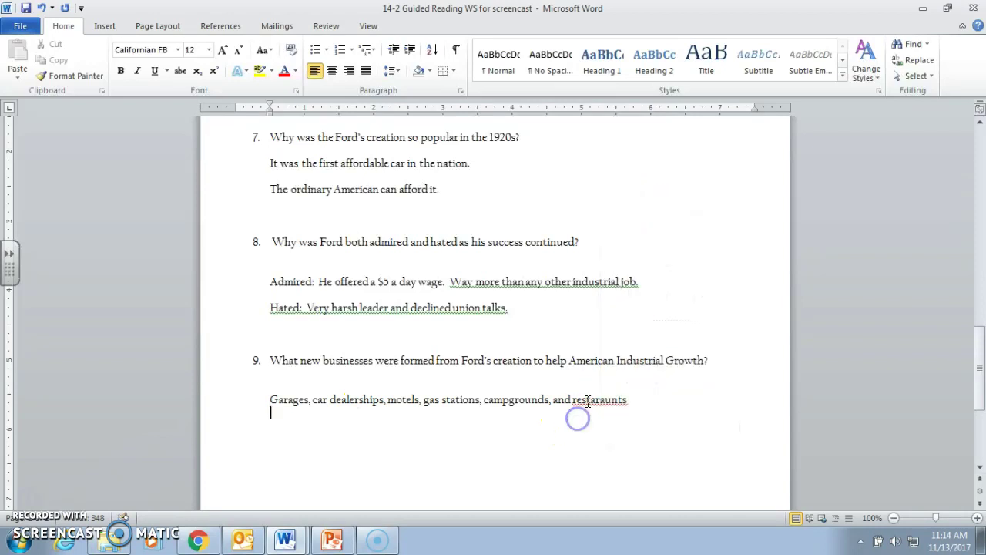
{"action": "right_click", "coordinate": [625, 401]}
{"action": "left_click", "coordinate": [693, 141]}
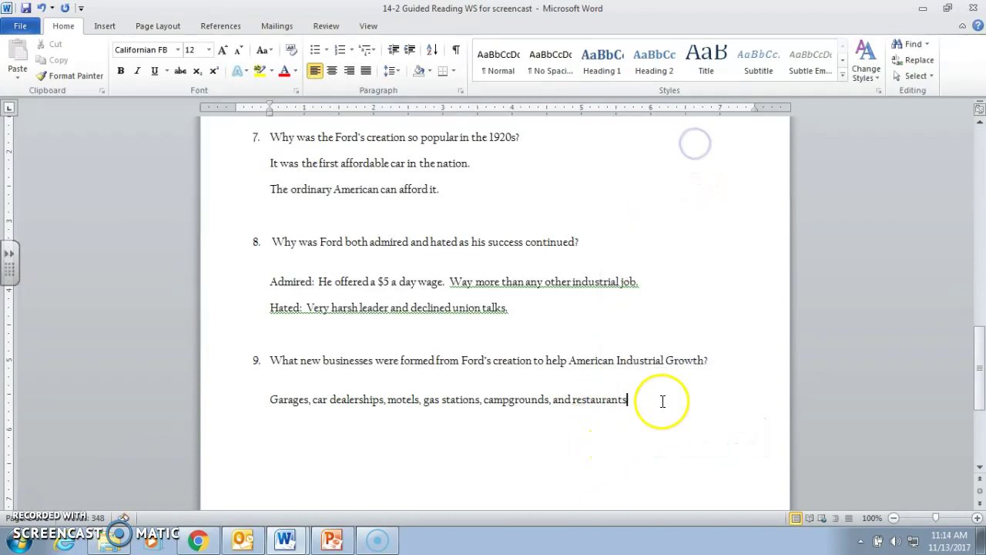
Step: Add a second line to the question 9 answer reading "Steel, Glass, Oil, Rubber, Leather"
{"action": "scroll", "coordinate": [346, 378], "scroll_direction": "down", "scroll_amount": 2}
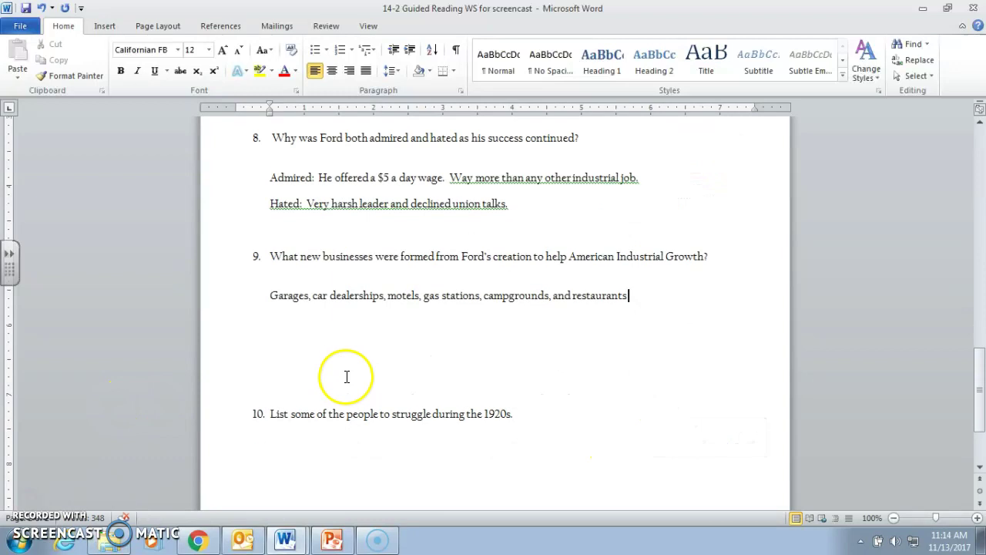
{"action": "scroll", "coordinate": [346, 378], "scroll_direction": "down", "scroll_amount": 2}
{"action": "scroll", "coordinate": [331, 347], "scroll_direction": "up", "scroll_amount": 2}
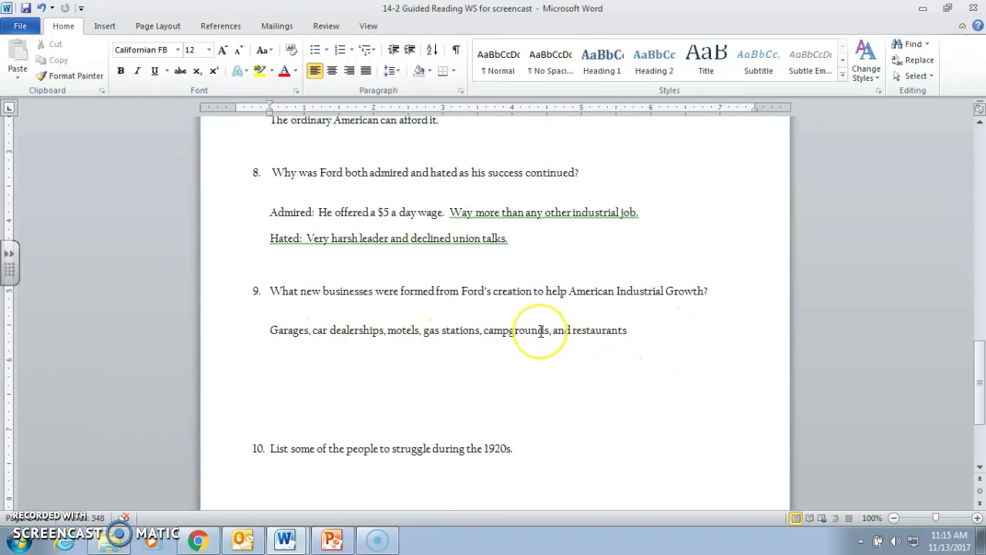
{"action": "key", "text": "Return"}
{"action": "key", "text": "Return"}
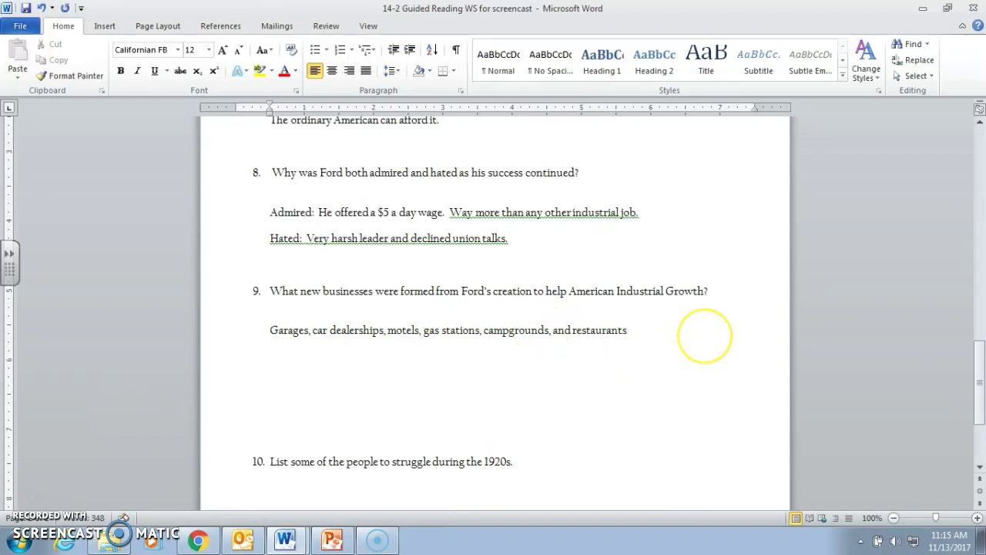
{"action": "key", "text": "BackSpace"}
{"action": "type", "text": "Steel,"}
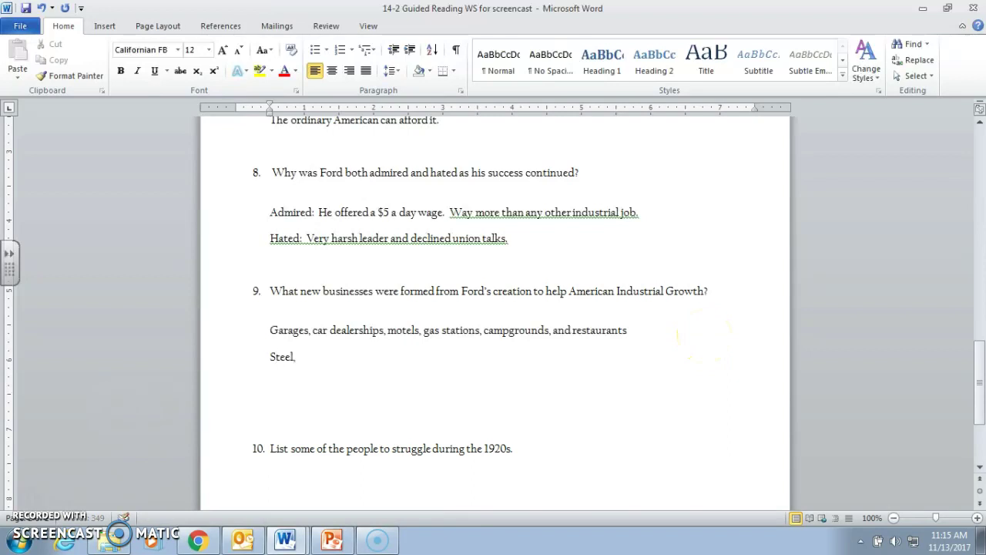
{"action": "type", "text": " Glass, Oil, Rubber, "}
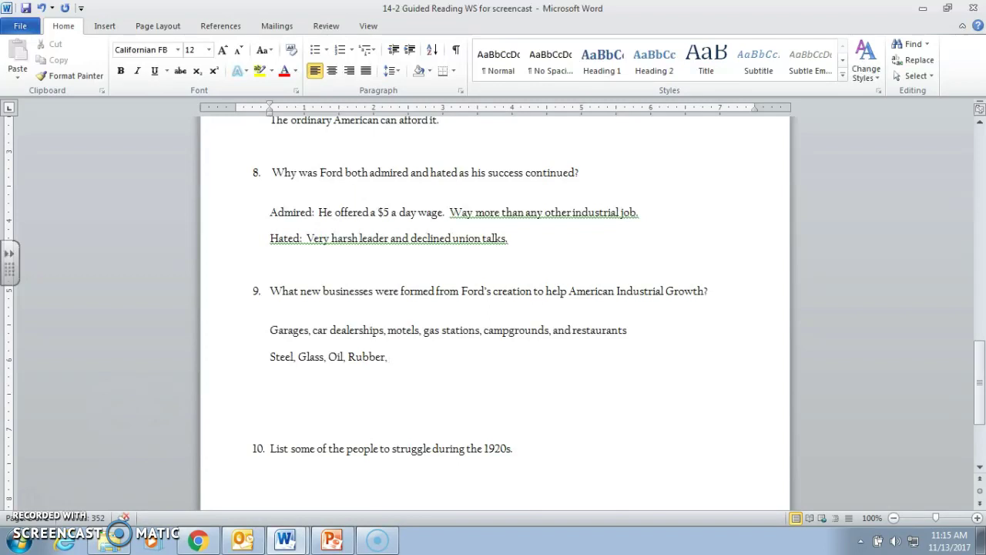
{"action": "type", "text": "Leather,"}
{"action": "left_click", "coordinate": [453, 357]}
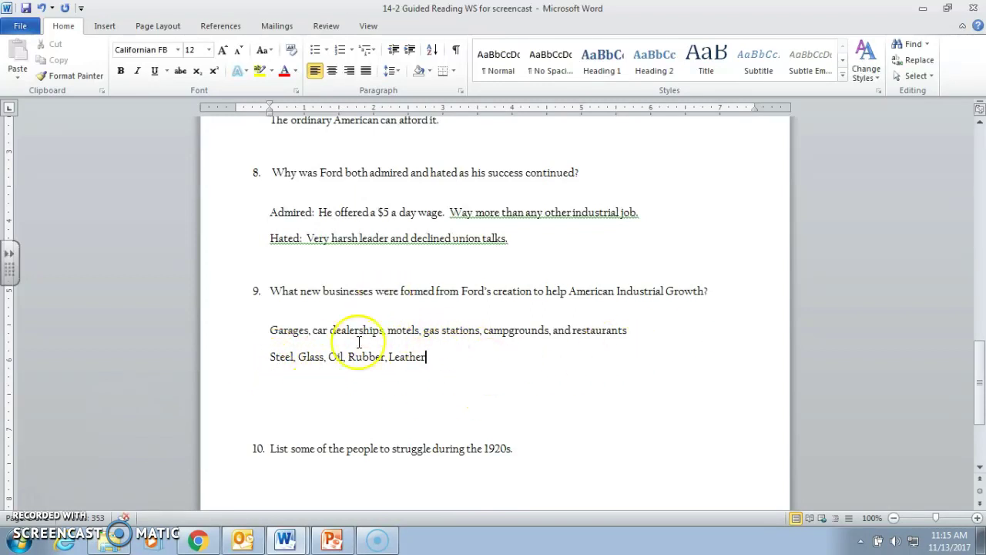
Step: Answer question 10 on an unnumbered line beneath it with "Farmers, Unskilled workers, and African Americans."
{"action": "scroll", "coordinate": [403, 418], "scroll_direction": "down", "scroll_amount": 1}
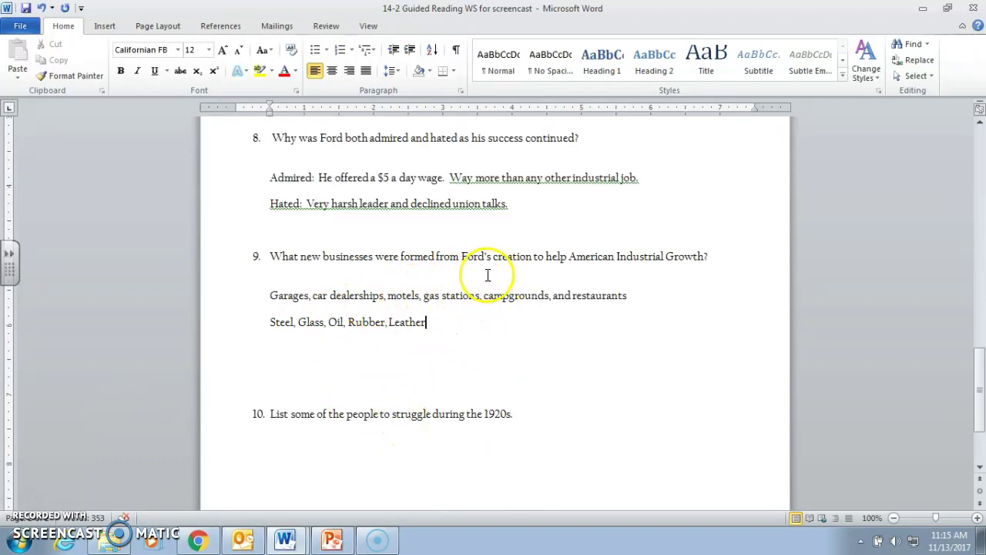
{"action": "scroll", "coordinate": [363, 378], "scroll_direction": "down", "scroll_amount": 1}
{"action": "left_click", "coordinate": [315, 404]}
{"action": "left_click", "coordinate": [401, 403]}
{"action": "left_click", "coordinate": [540, 386]}
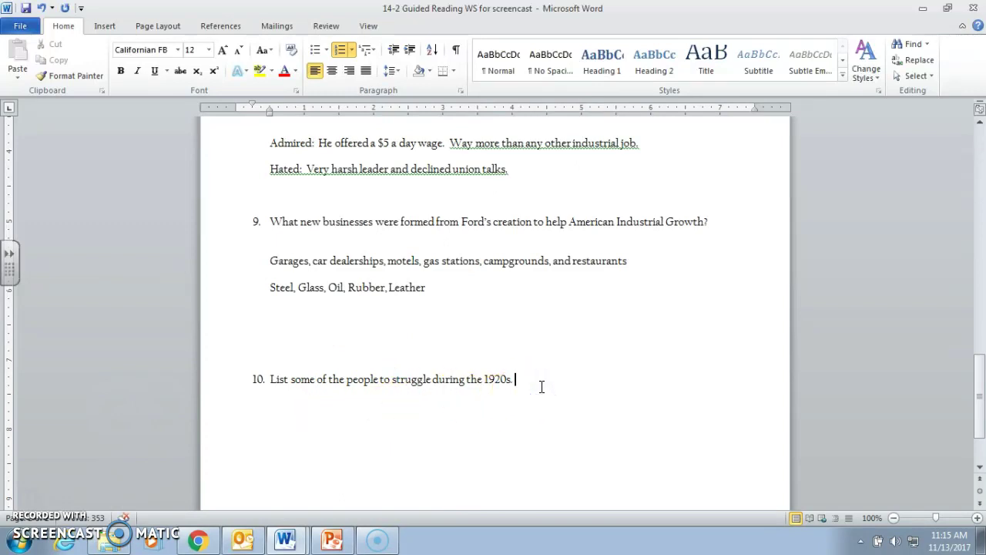
{"action": "key", "text": "Return"}
{"action": "key", "text": "BackSpace"}
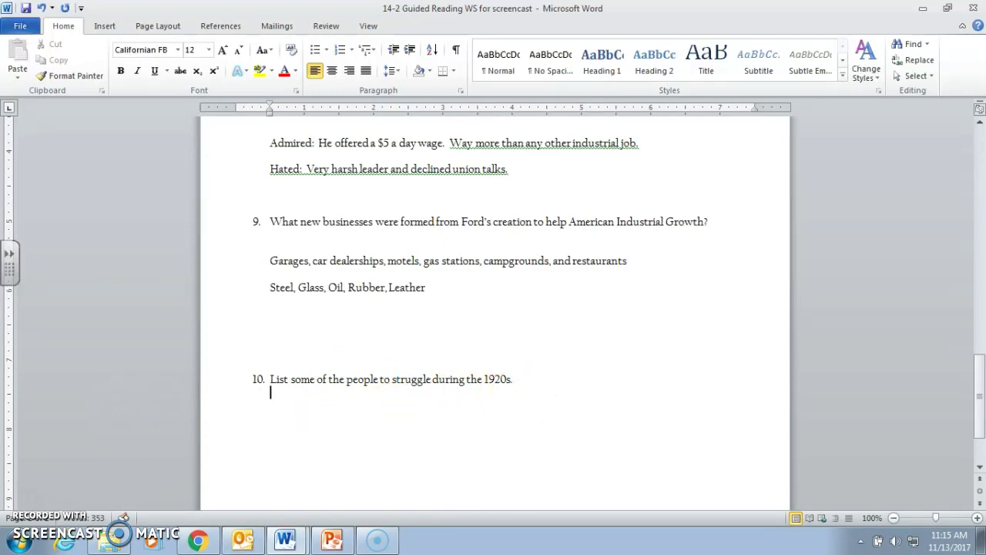
{"action": "key", "text": "Return"}
{"action": "type", "text": "Farmers, Unskilled wor"}
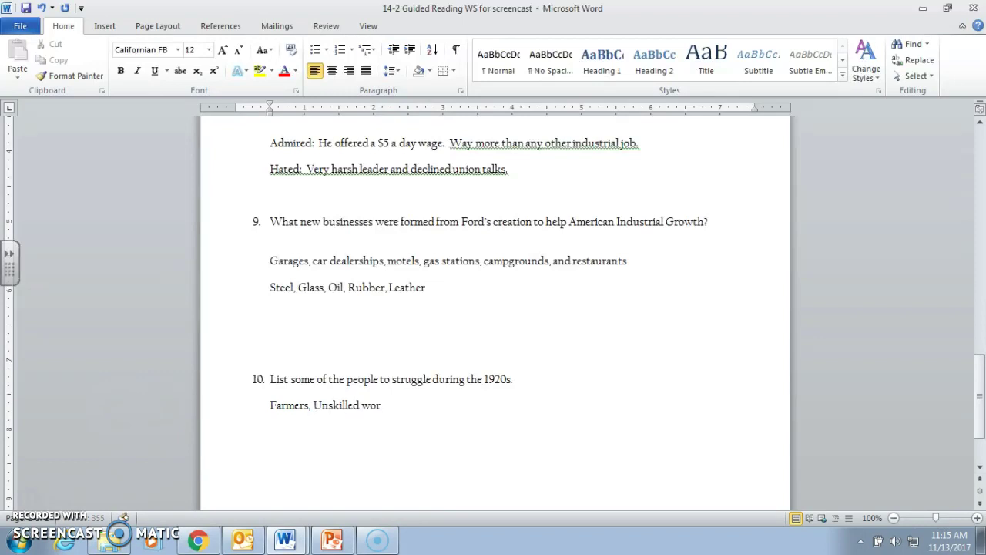
{"action": "type", "text": "kers, and African Americans."}
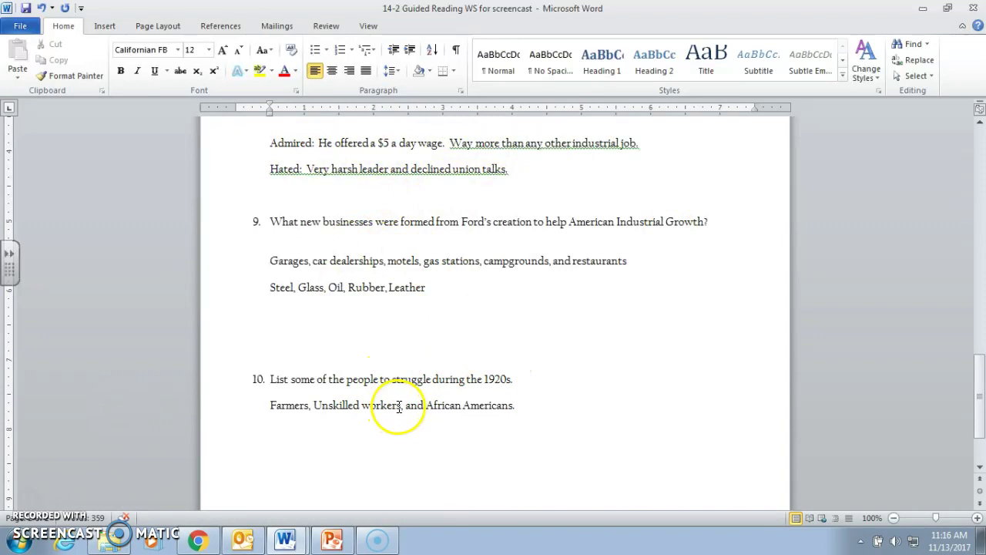
{"action": "left_click_drag", "start_coordinate": [400, 409], "coordinate": [314, 408]}
{"action": "left_click", "coordinate": [542, 427]}
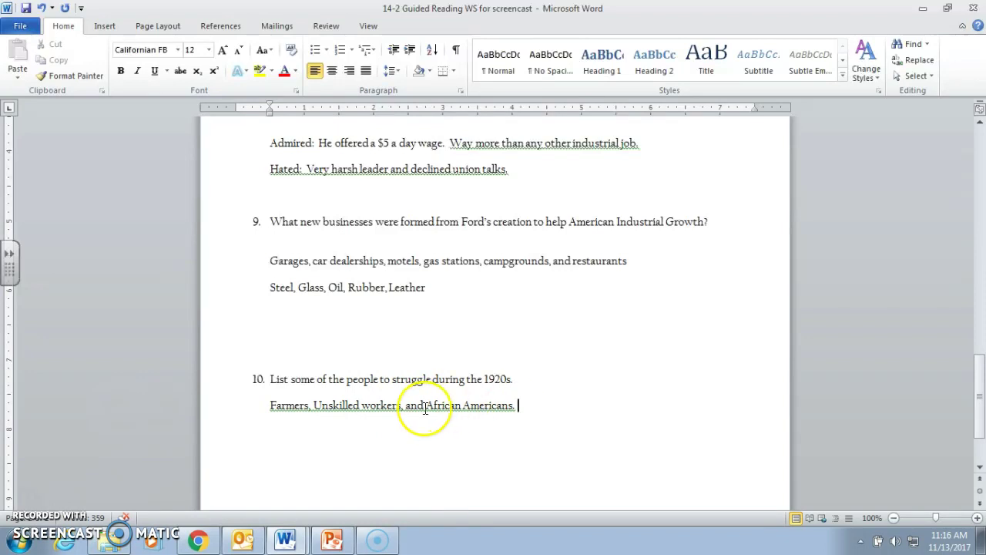
{"action": "left_click", "coordinate": [478, 404]}
{"action": "left_click", "coordinate": [521, 403]}
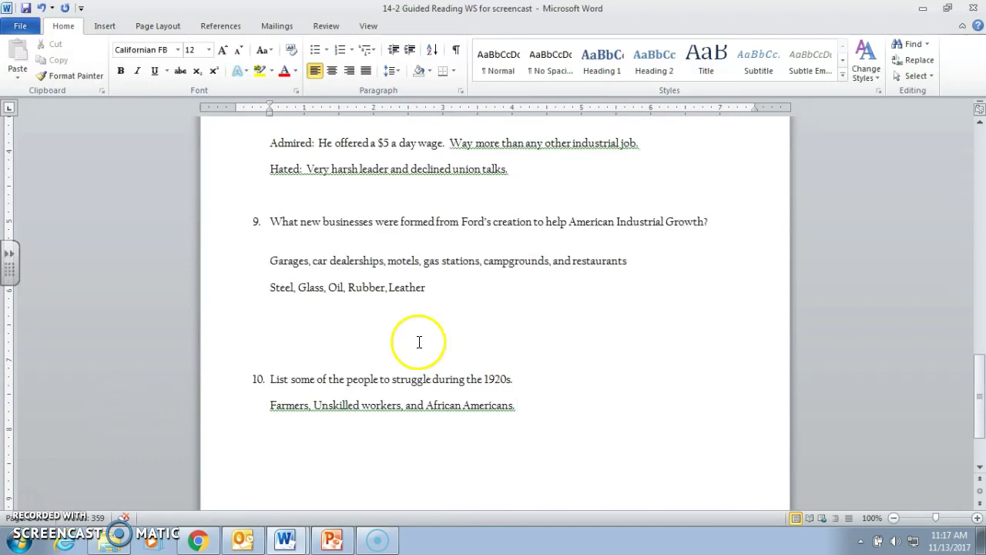
{"action": "scroll", "coordinate": [420, 339], "scroll_direction": "up", "scroll_amount": 15}
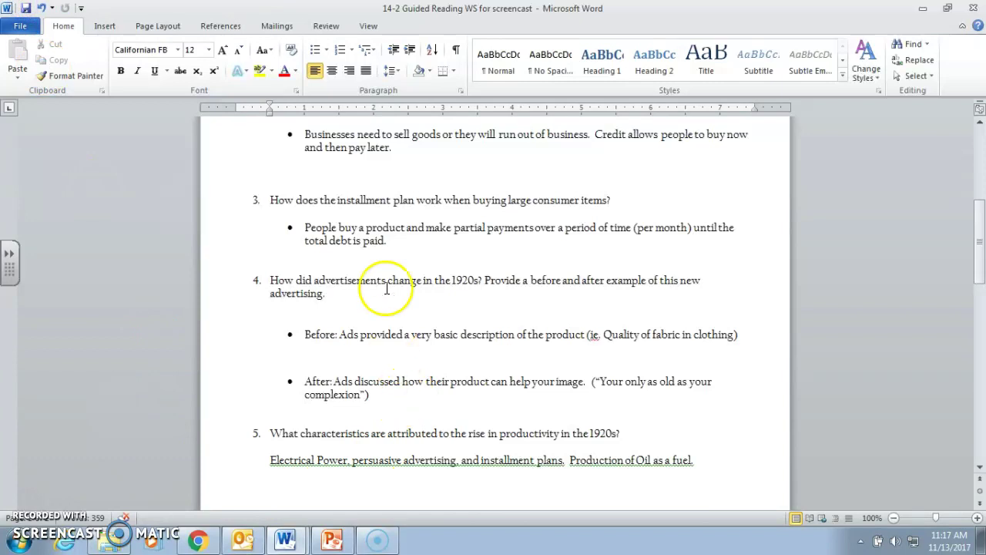
{"action": "scroll", "coordinate": [332, 276], "scroll_direction": "down", "scroll_amount": 2}
{"action": "scroll", "coordinate": [331, 309], "scroll_direction": "down", "scroll_amount": 8}
Step: Switch to PowerPoint and present the Chapter 14 slides from the Model T slide through to the Workplace Rules slide
{"action": "left_click", "coordinate": [332, 540]}
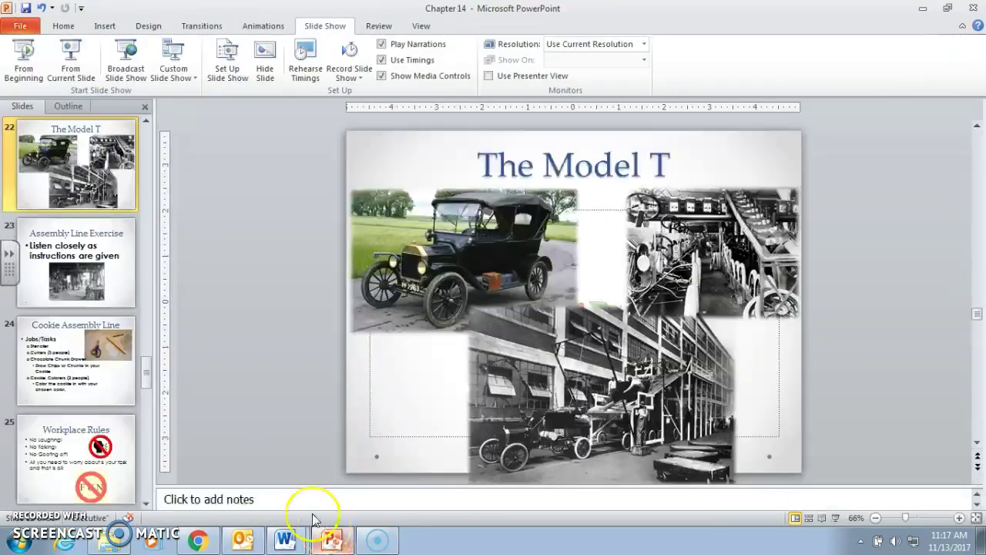
{"action": "left_click", "coordinate": [71, 63]}
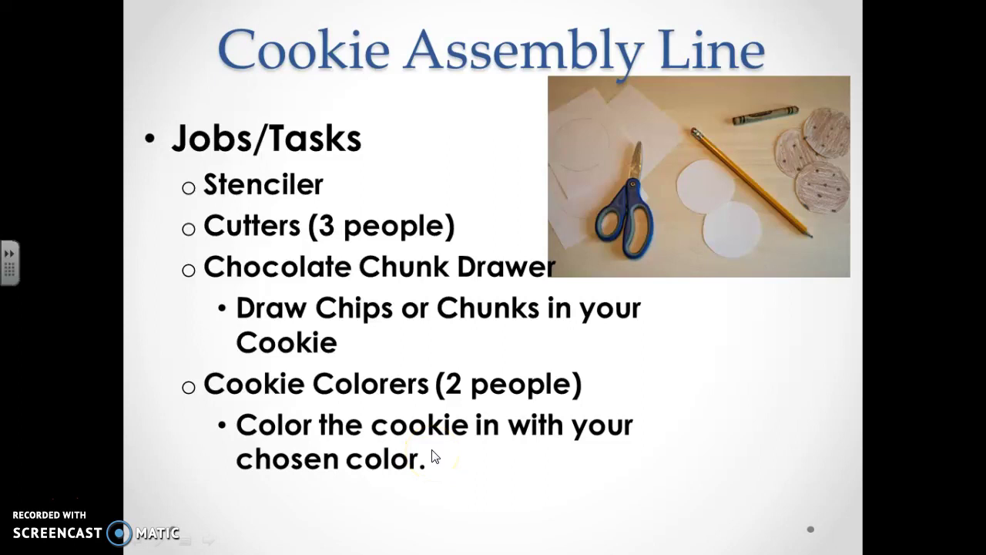
{"action": "left_click", "coordinate": [432, 458]}
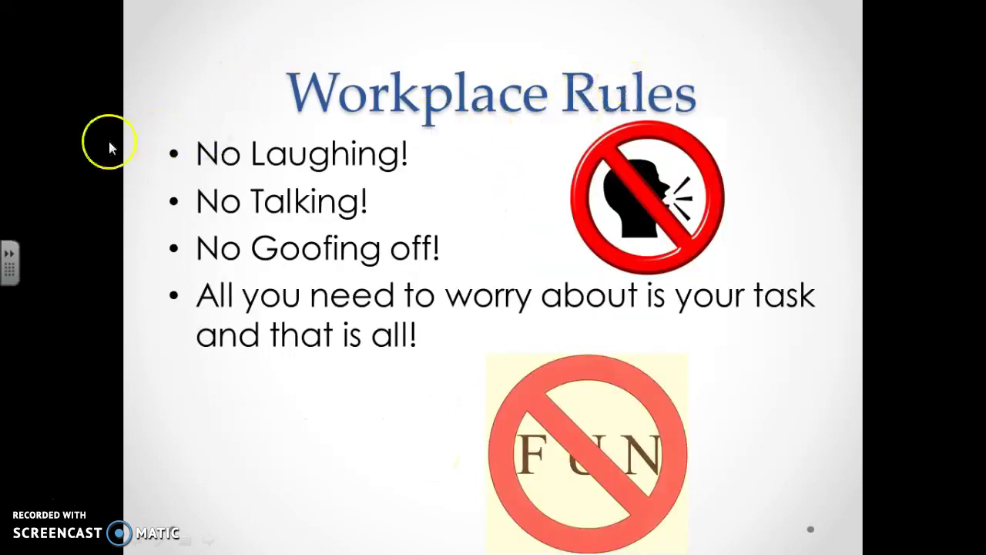